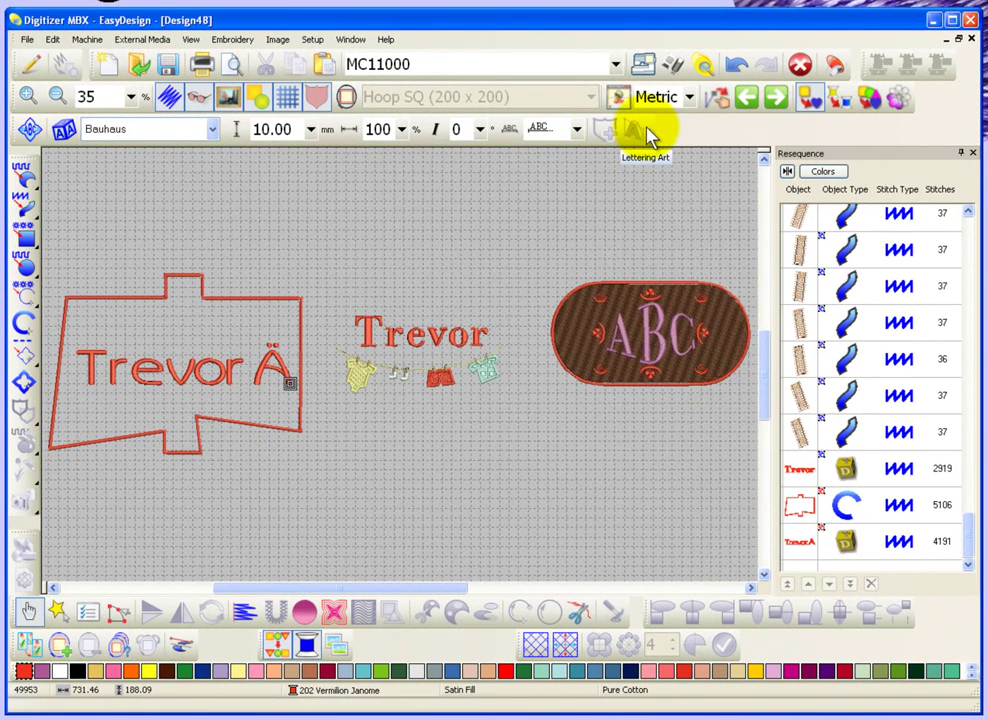
Create a new blank design, Design49, with the 200 x 200 hoop.
click(107, 70)
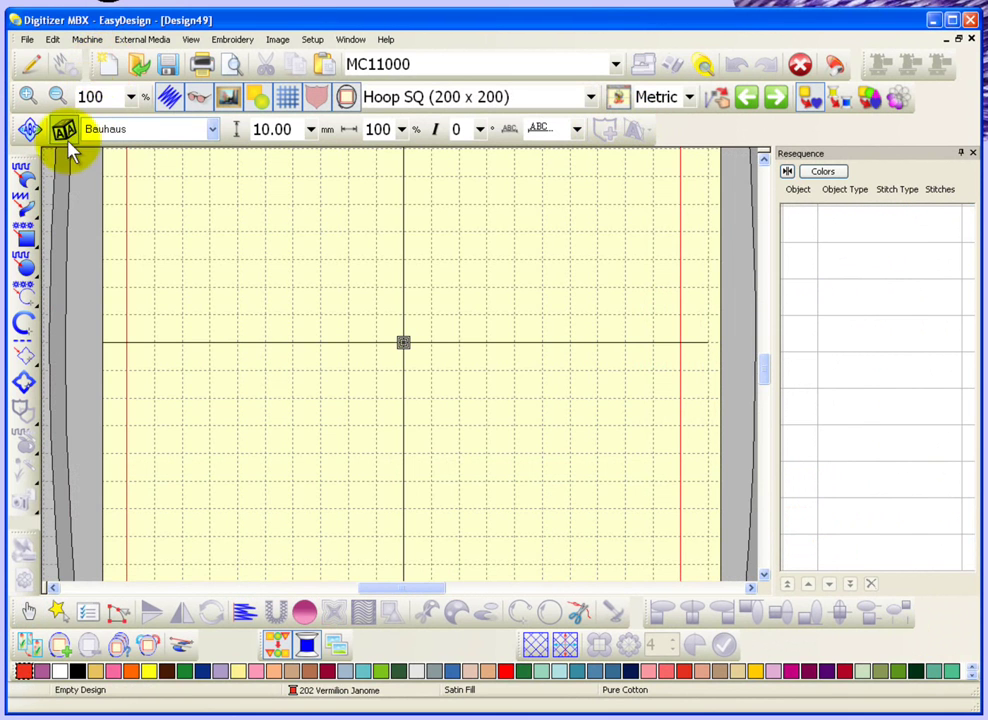
Add 'Trevor' as Bauhaus satin-fill lettering placed in the design's upper left.
click(63, 132)
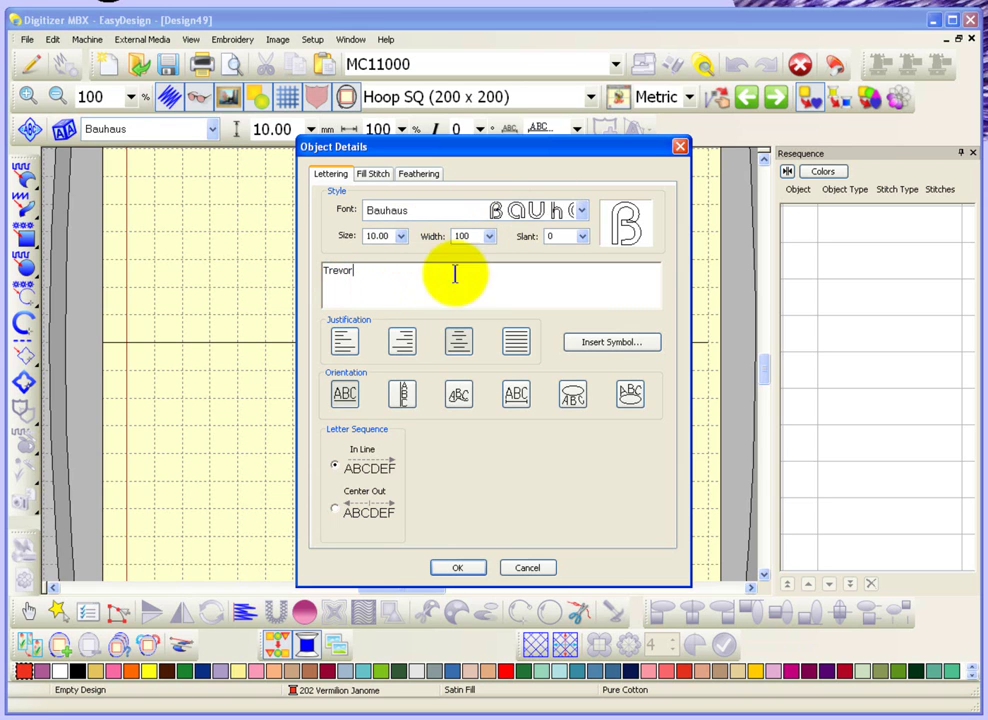
click(460, 570)
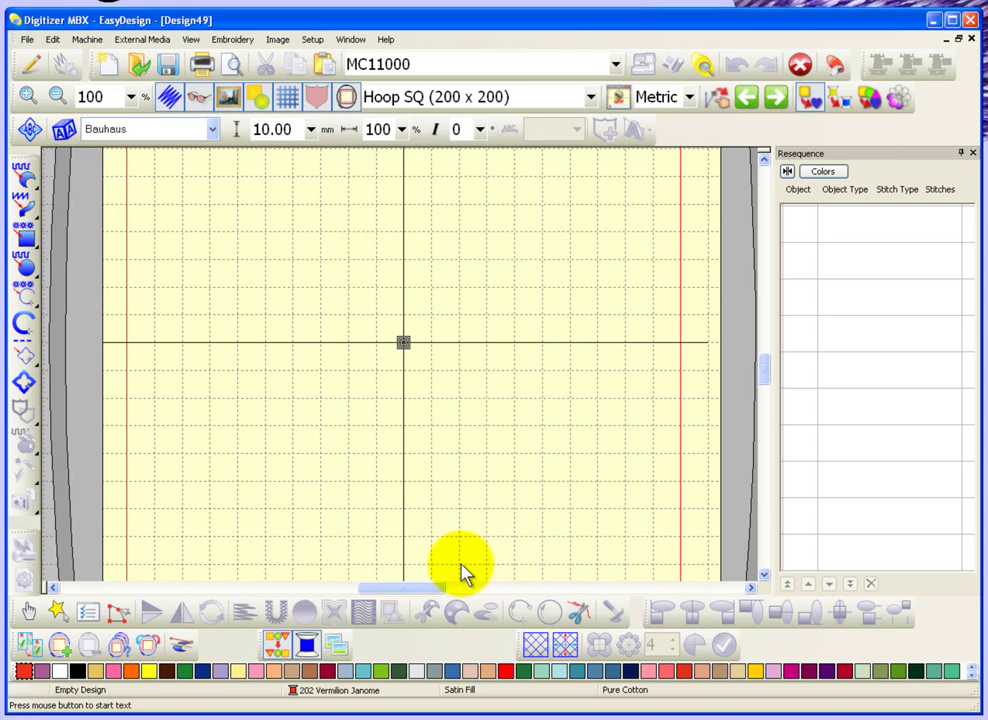
click(272, 275)
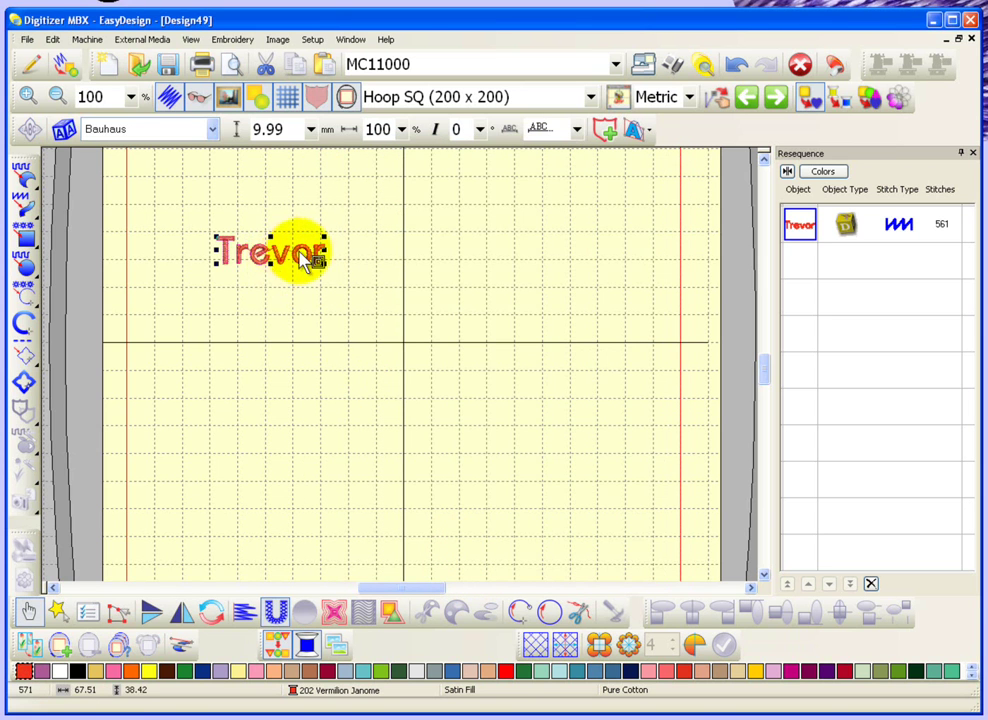
Enlarge the Trevor lettering to 22.12 mm tall and shift it right of centre.
drag(322, 236, 523, 212)
drag(430, 254, 636, 305)
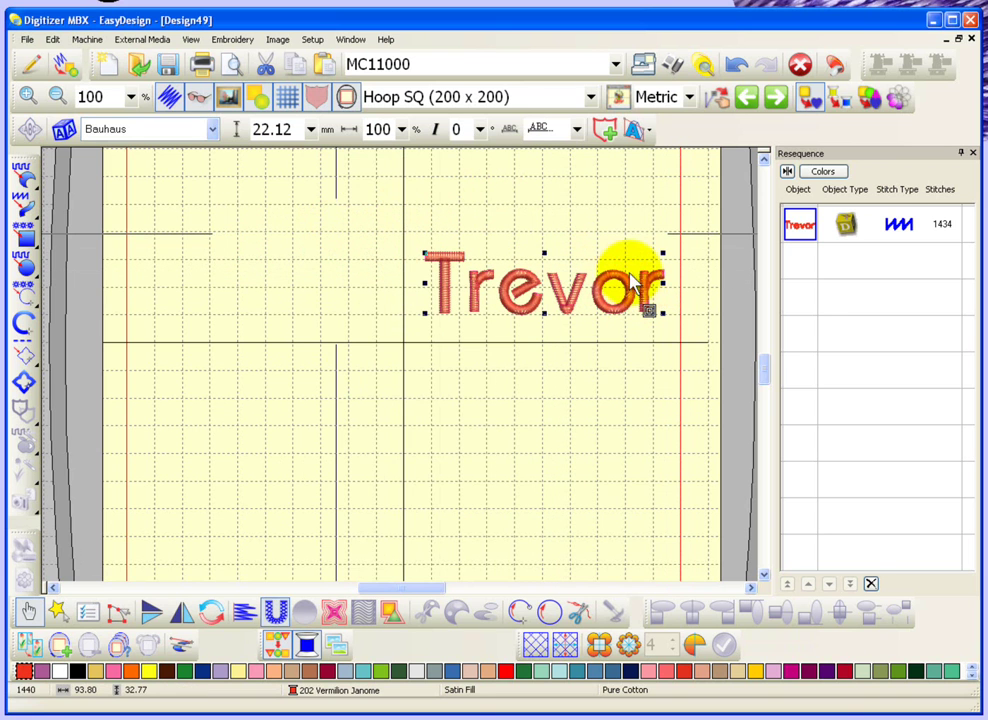
Frame the Trevor lettering with the curved banner border shape M from Select Border.
click(606, 131)
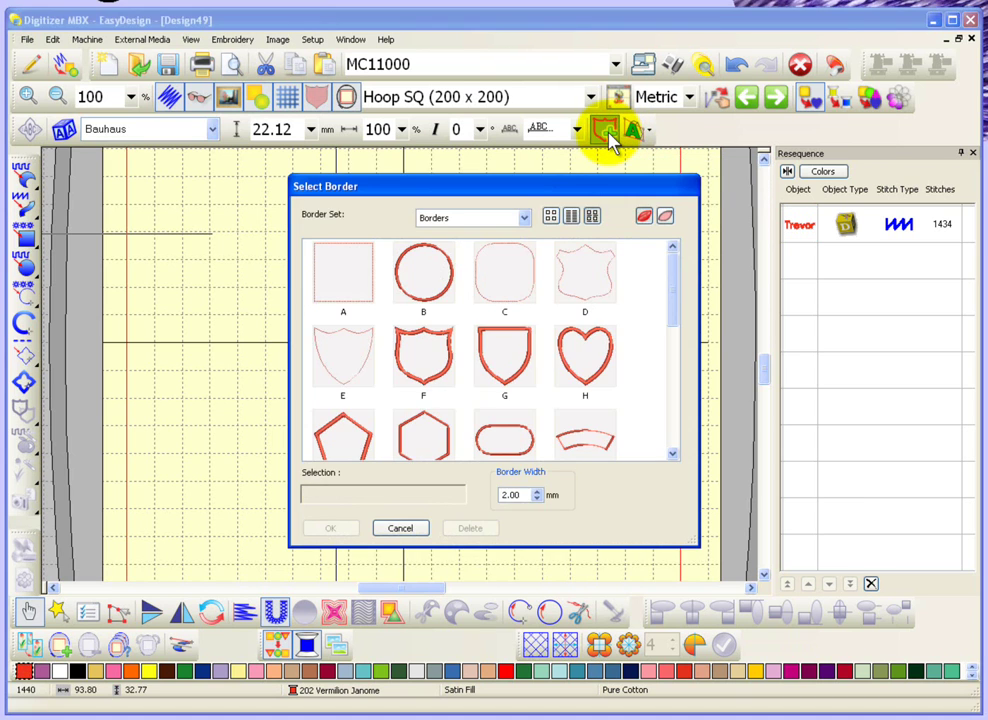
drag(594, 187, 434, 130)
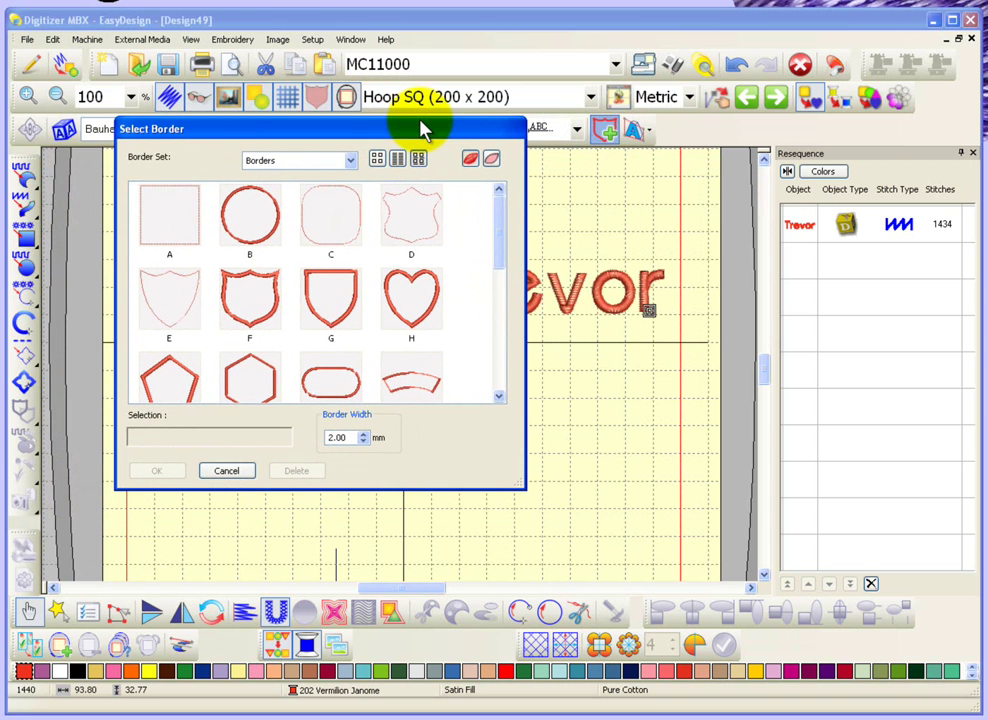
click(500, 400)
click(500, 400)
click(500, 400)
click(500, 400)
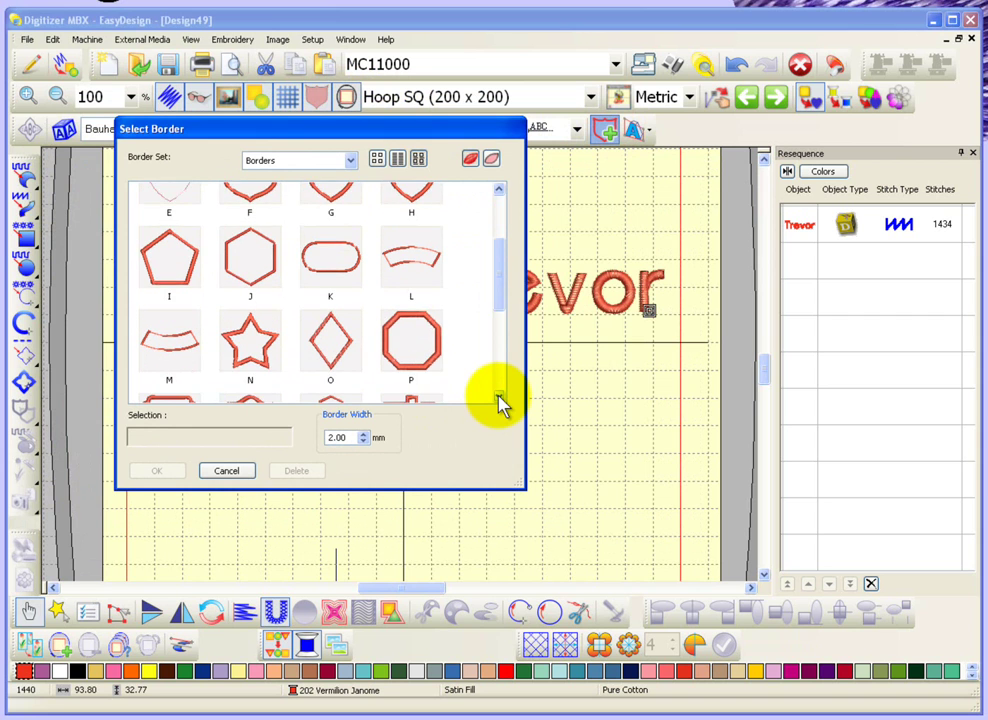
click(500, 400)
click(500, 400)
click(500, 400)
click(500, 400)
click(500, 400)
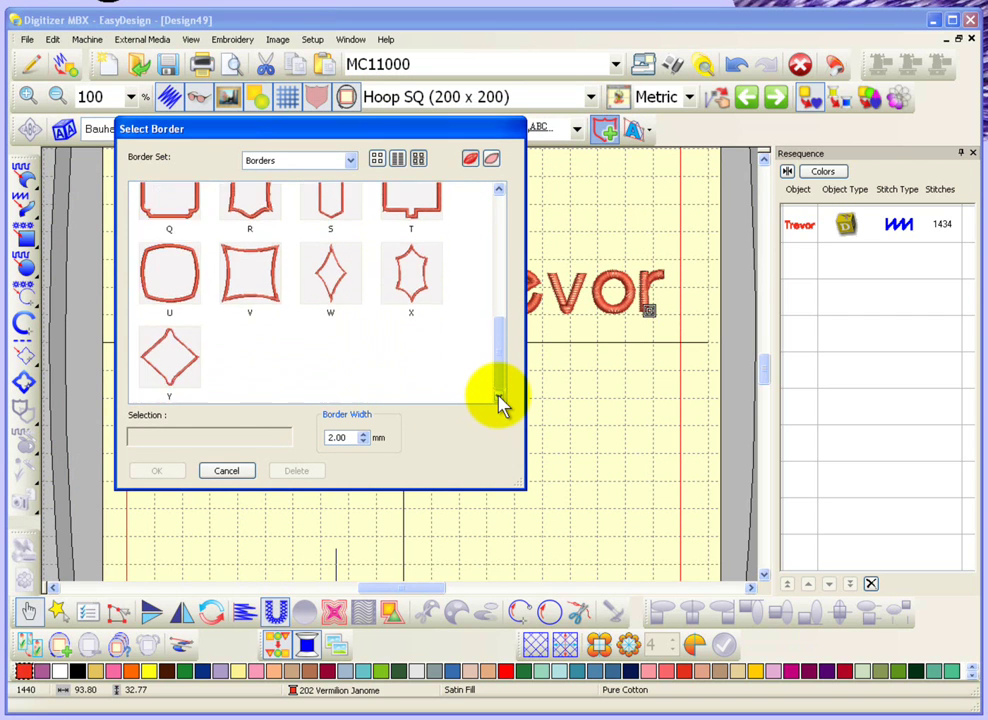
drag(503, 362, 503, 290)
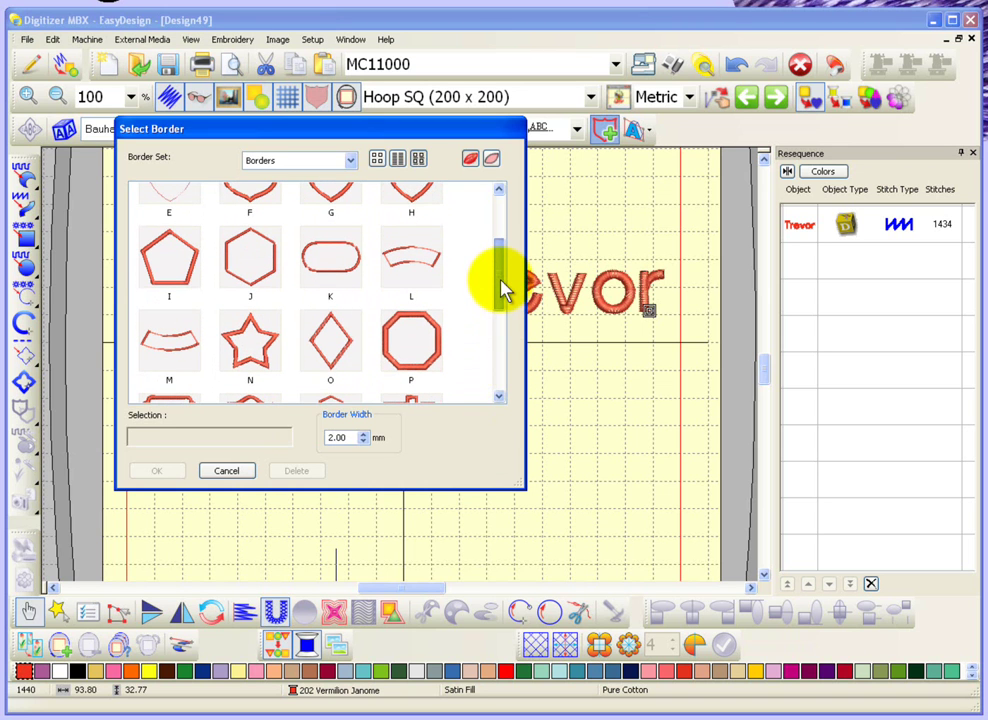
click(176, 342)
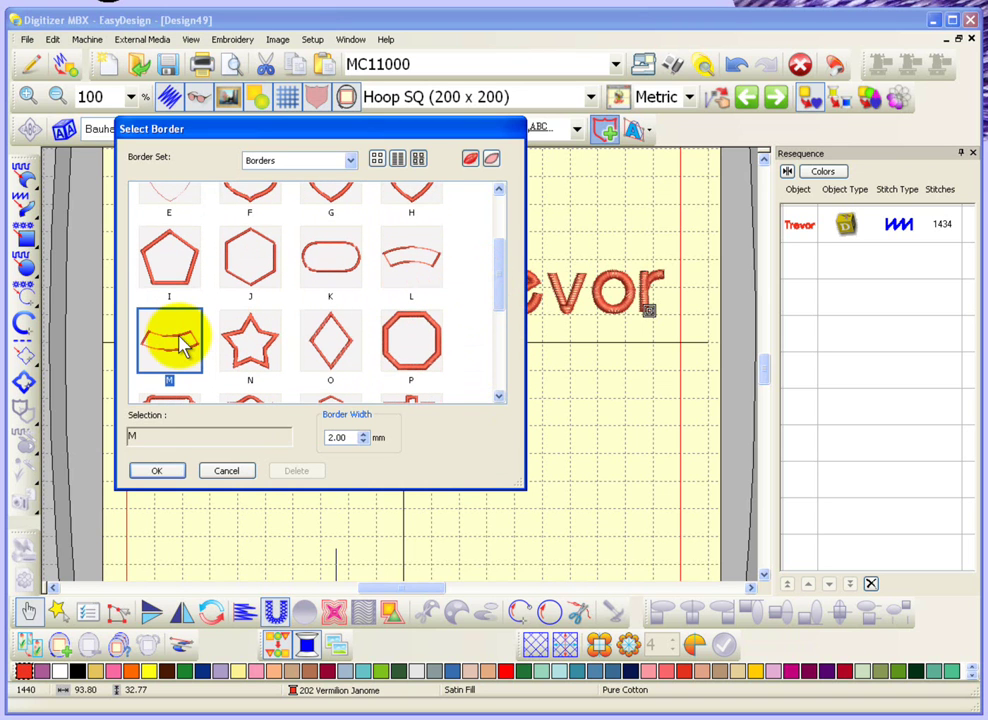
click(157, 472)
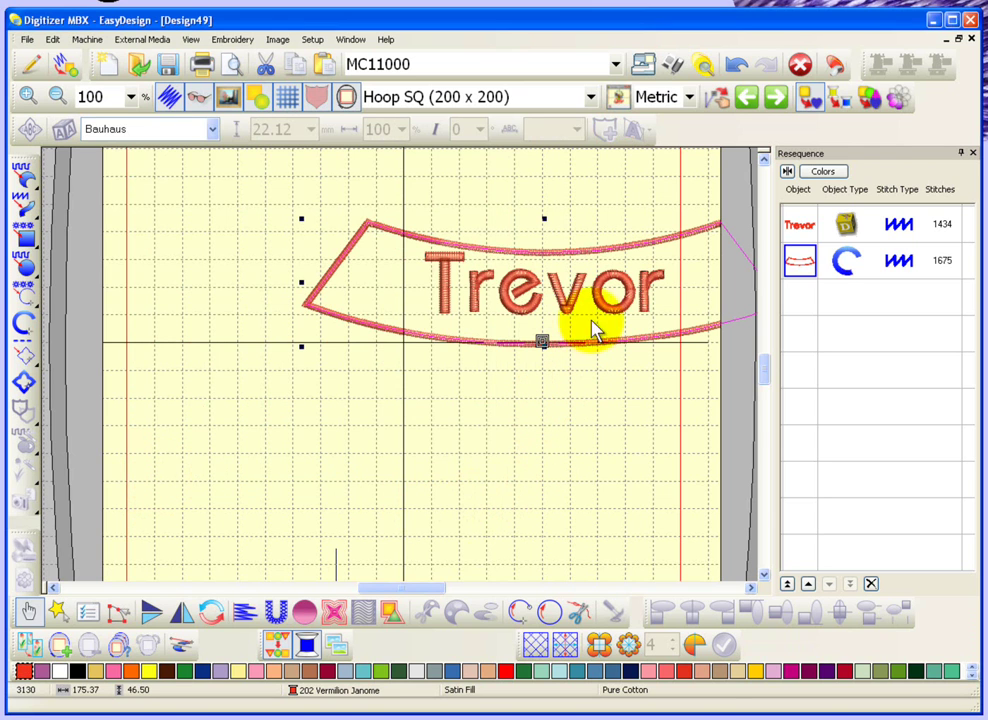
Move the Trevor lettering and its banner border together to the hoop's centre.
drag(578, 258, 496, 249)
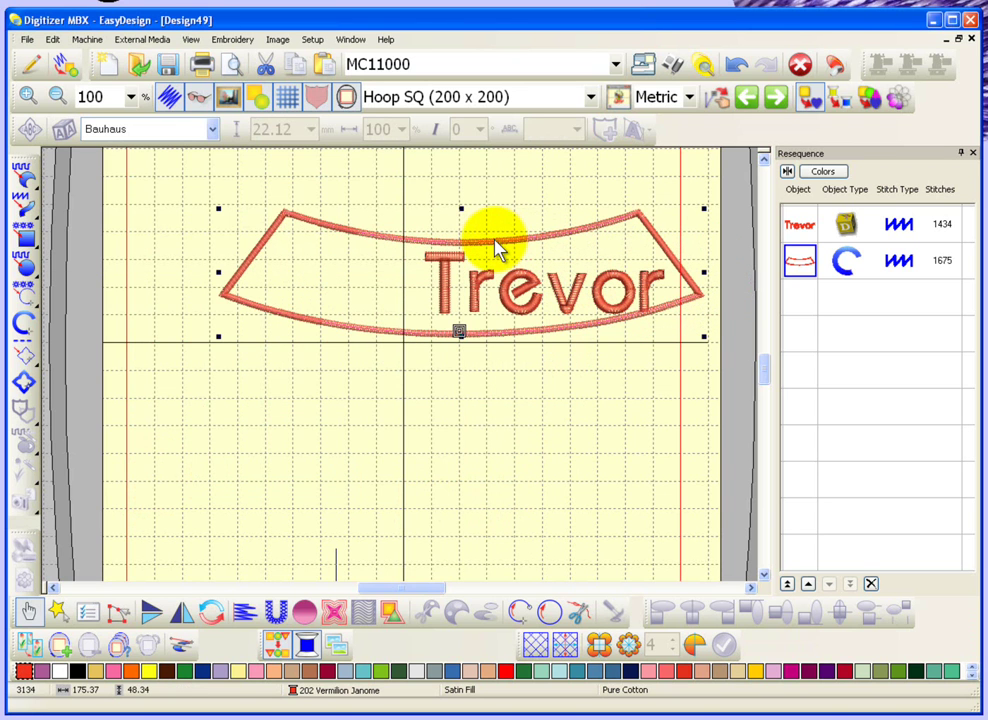
click(736, 64)
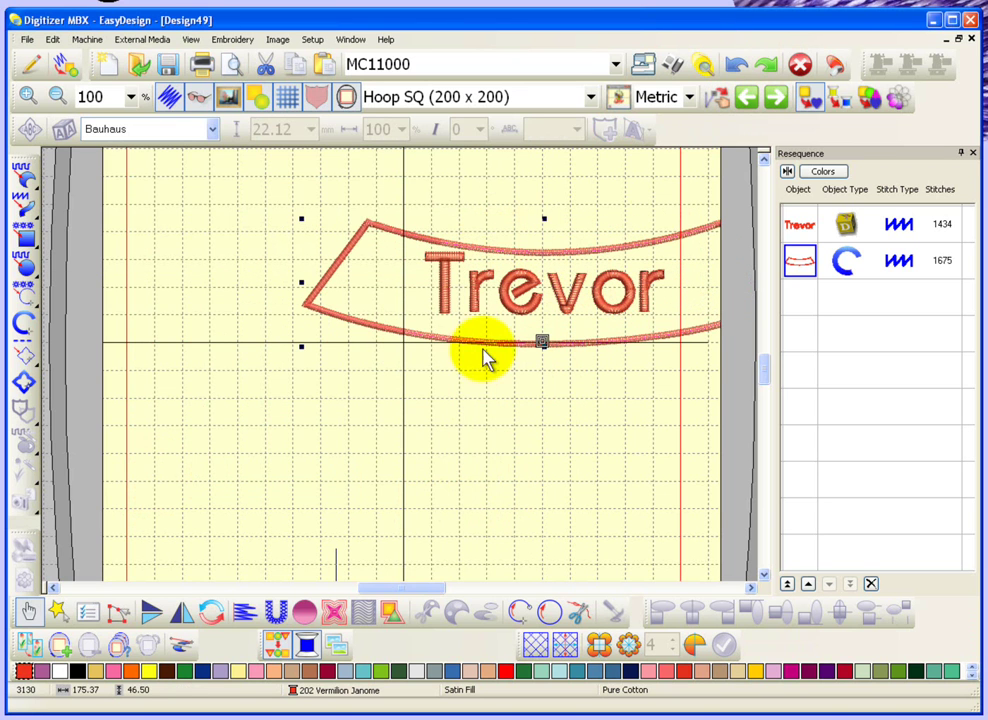
click(751, 587)
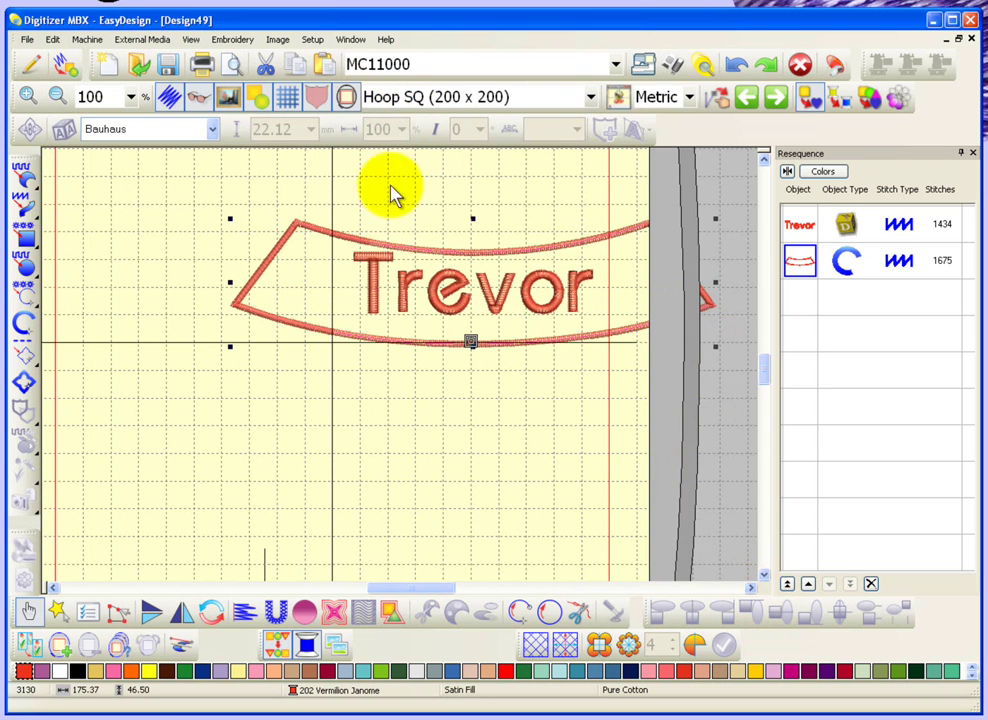
click(425, 365)
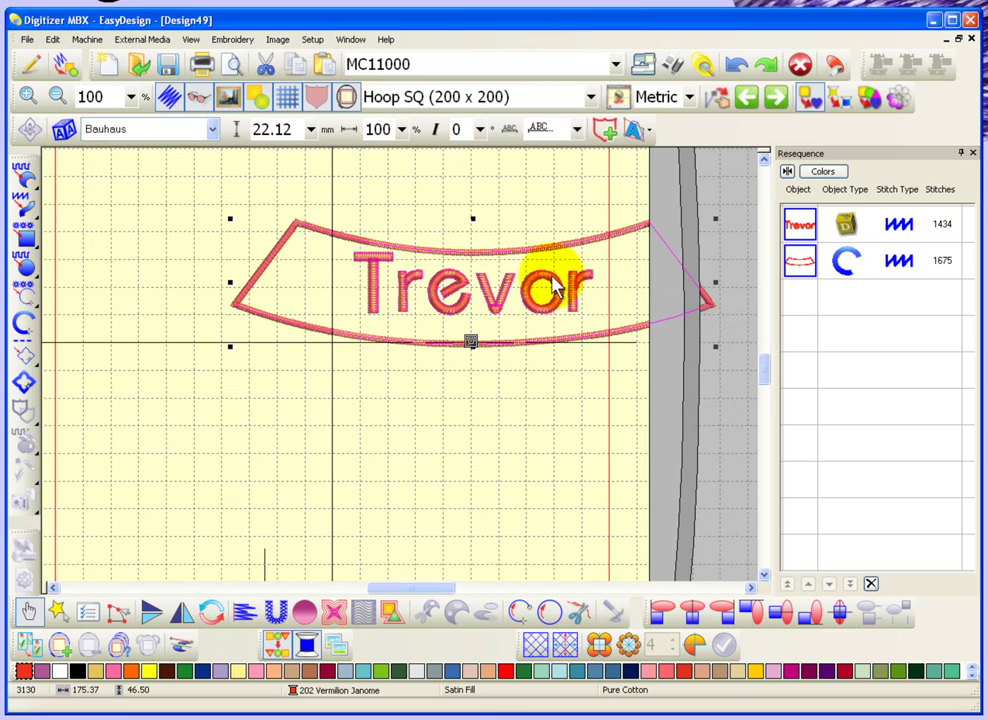
drag(567, 293, 466, 300)
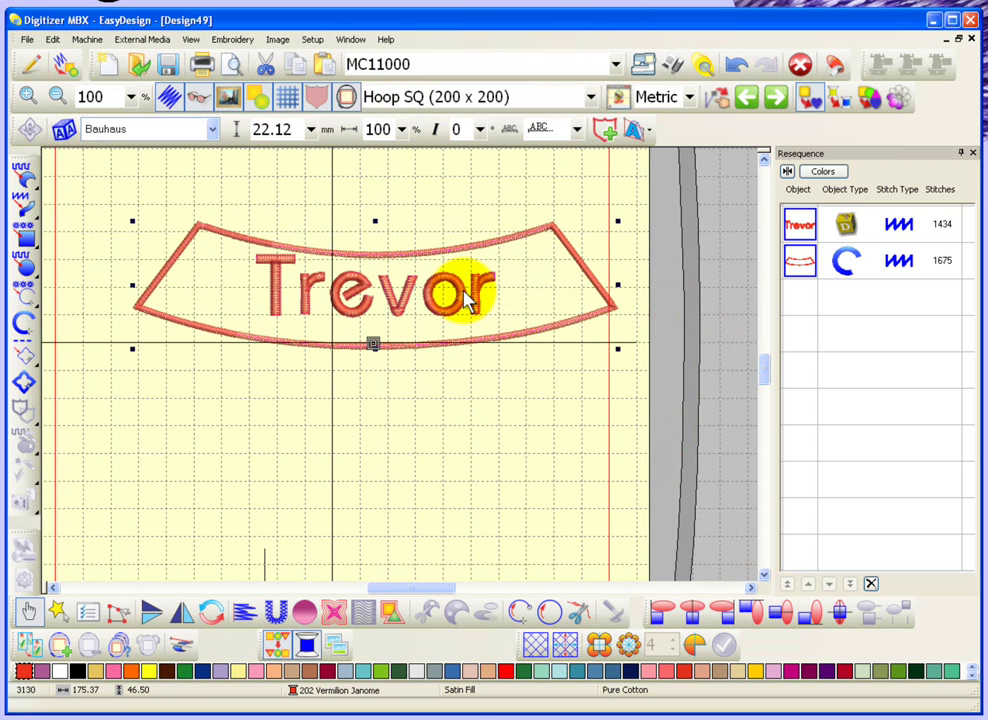
click(484, 390)
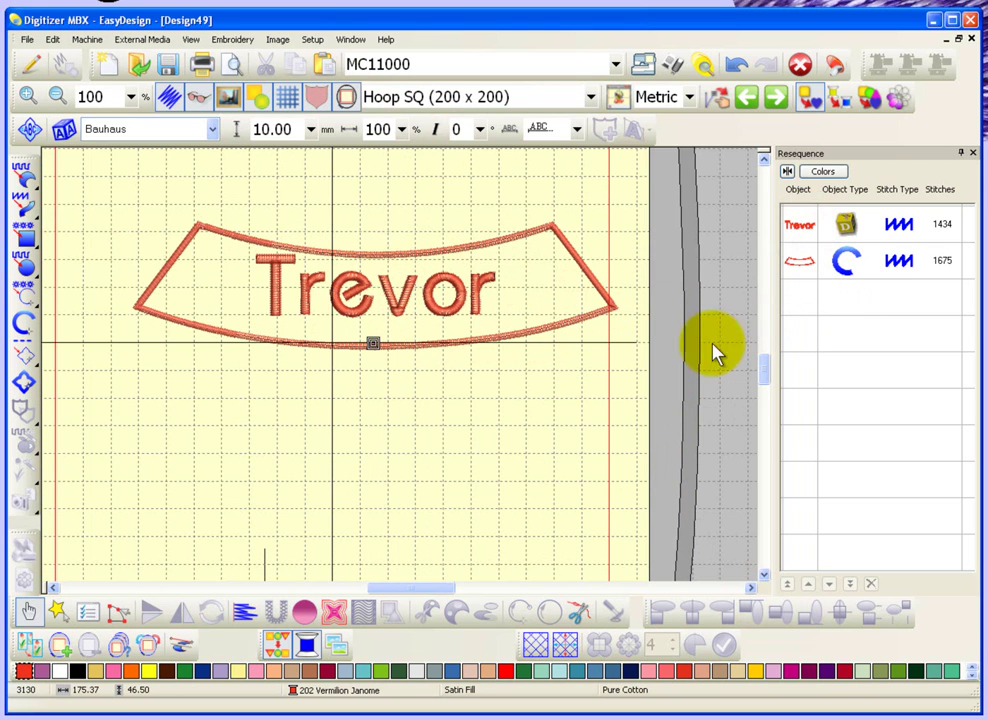
Bend the Trevor lettering along an arc envelope and show its reshape points.
click(804, 227)
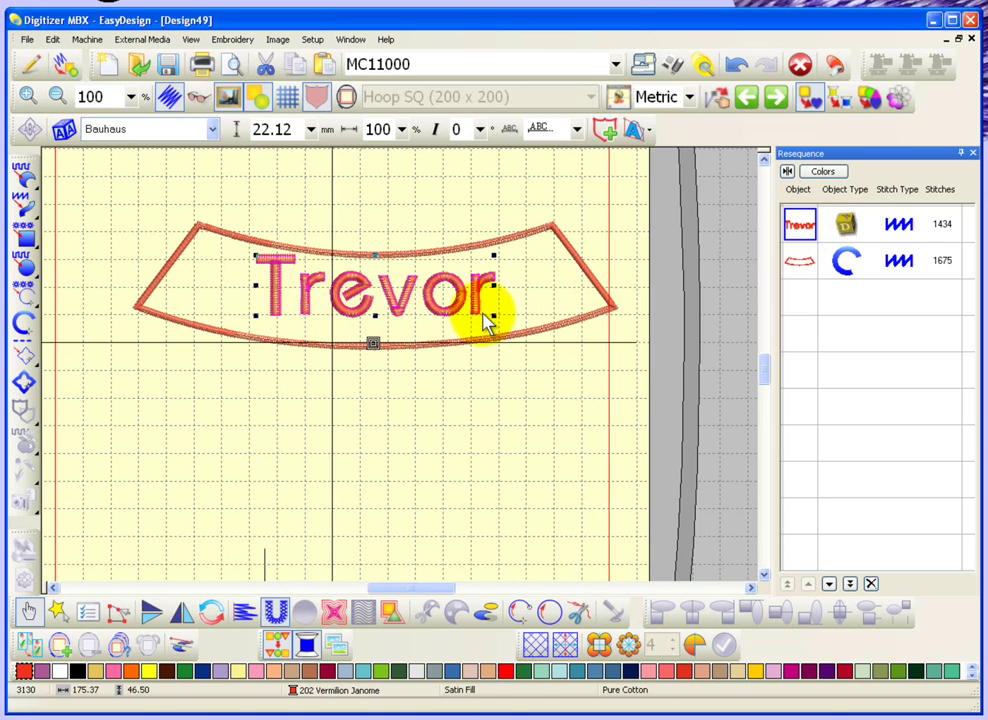
click(577, 129)
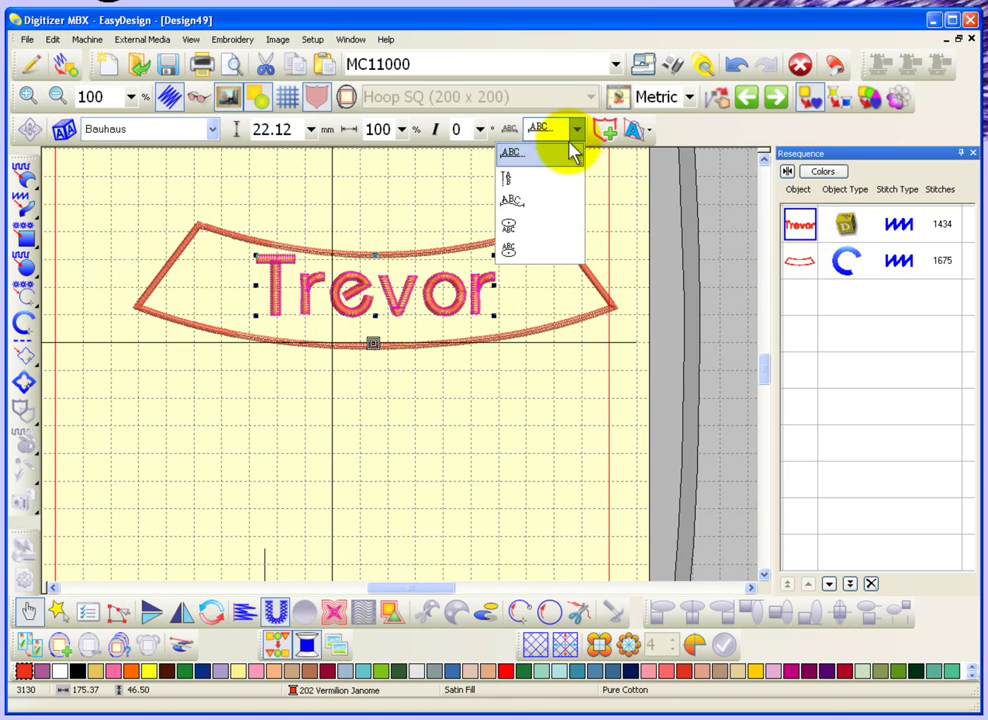
click(526, 204)
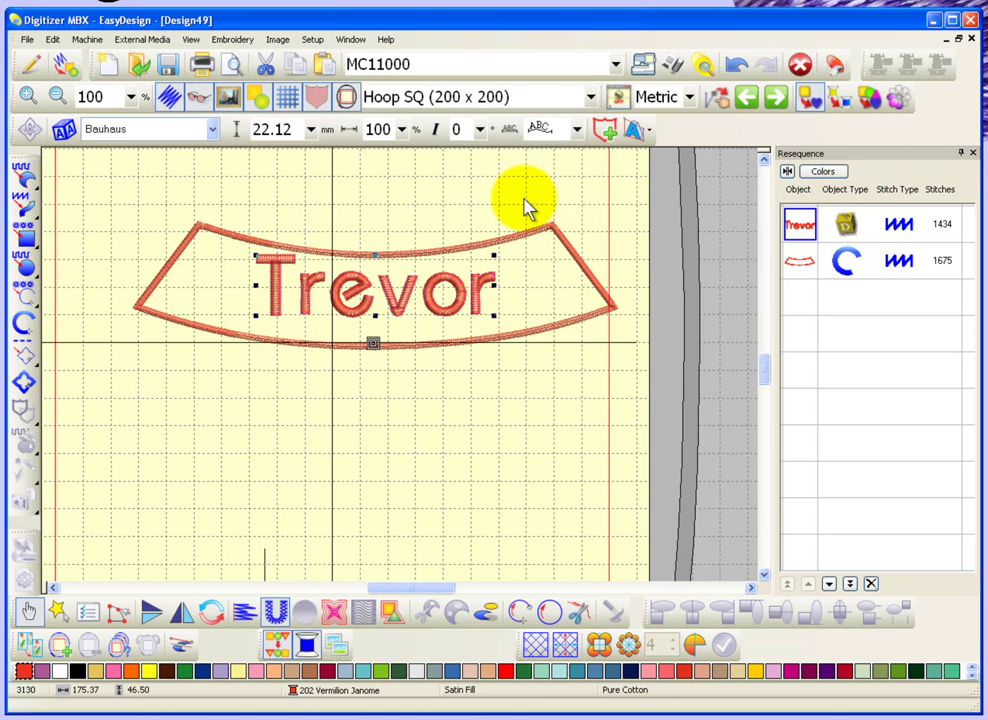
click(118, 613)
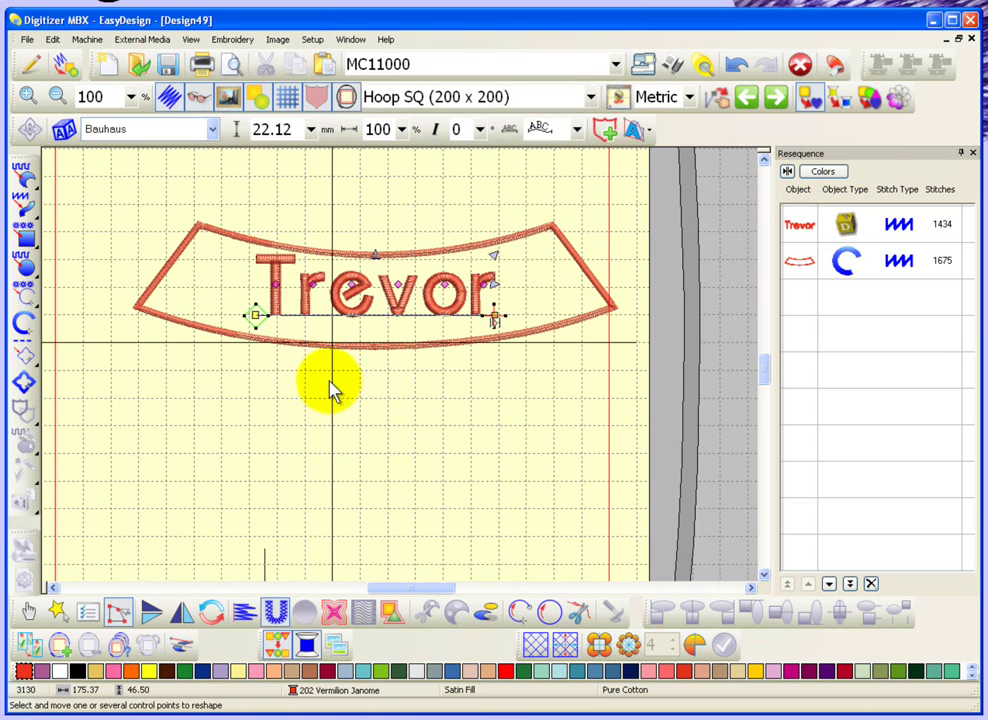
drag(386, 324, 379, 327)
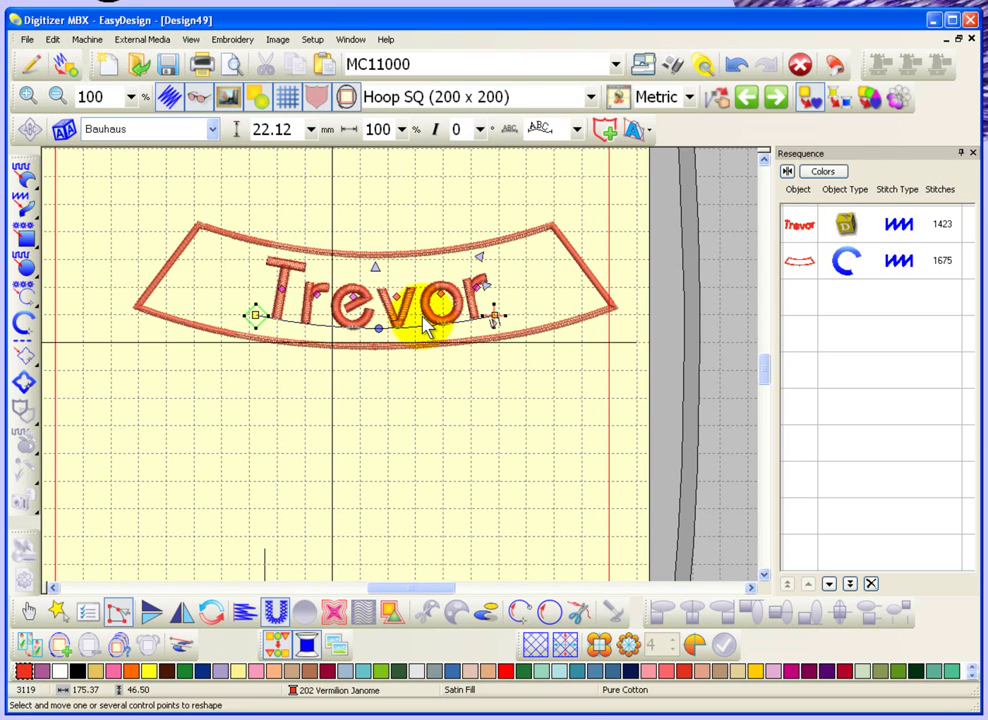
Zoom in and reshape Trevor's baseline curve to follow the banner.
key(z)
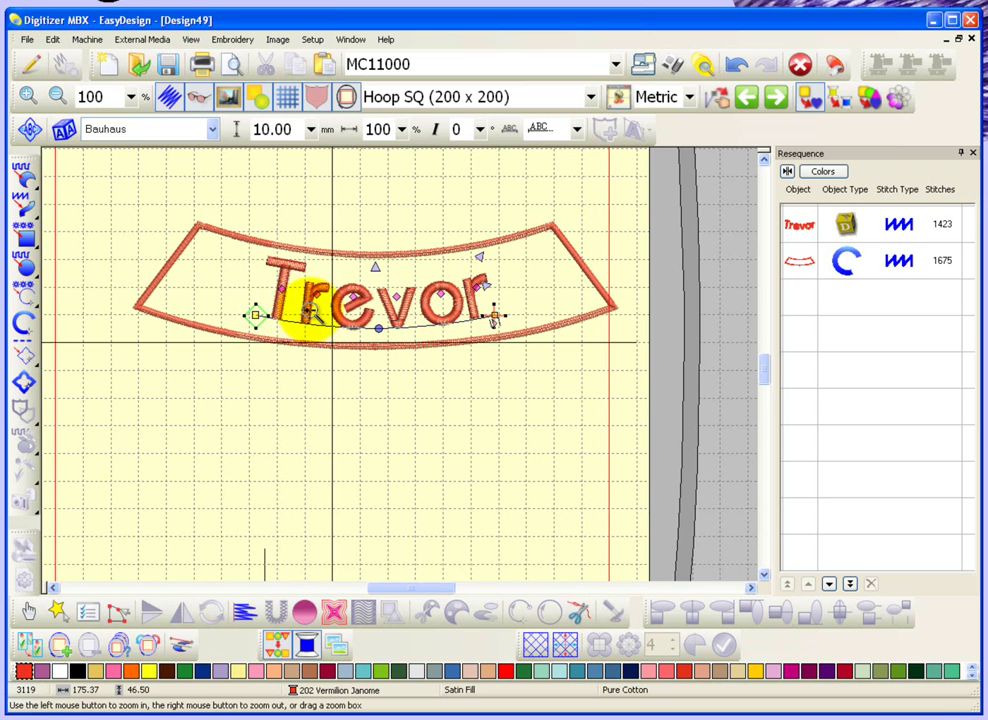
drag(232, 232, 569, 369)
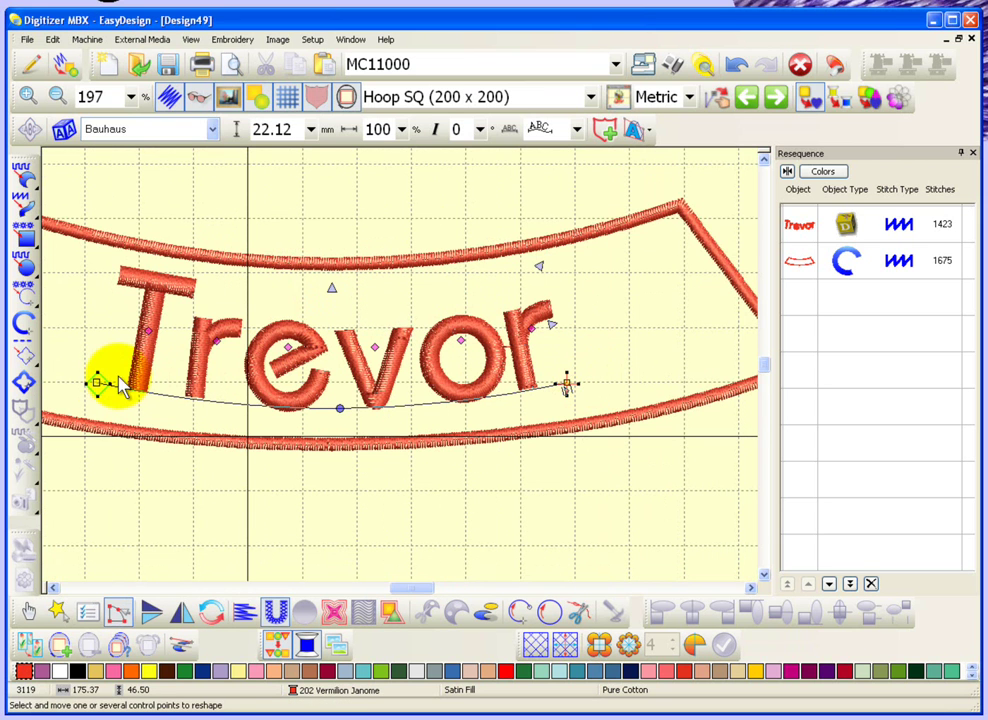
drag(85, 383, 247, 392)
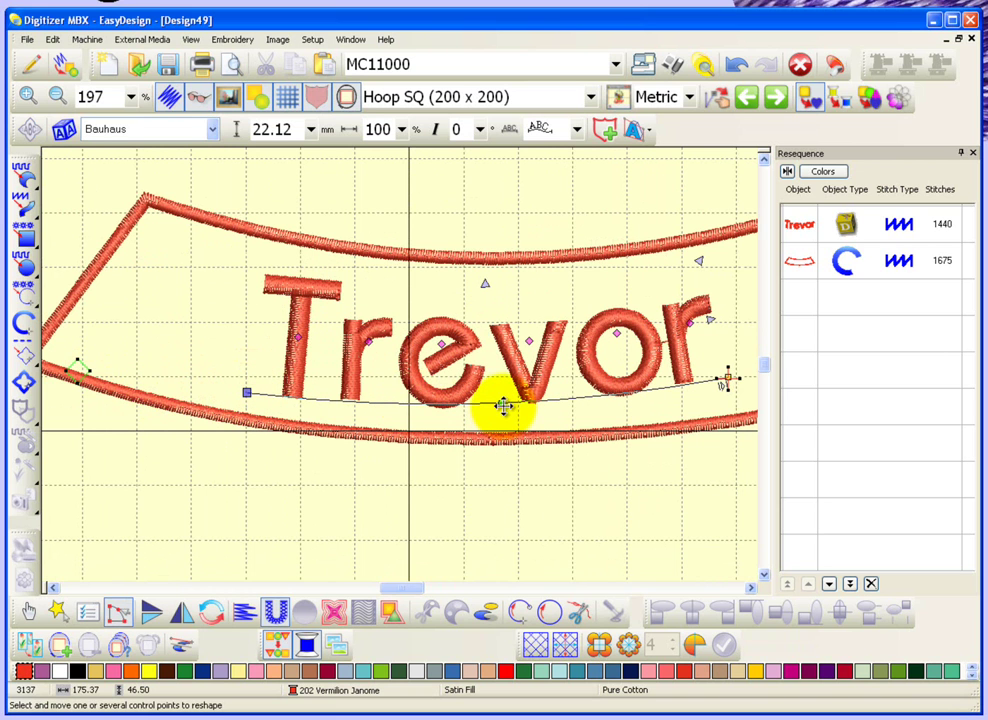
drag(501, 403, 501, 411)
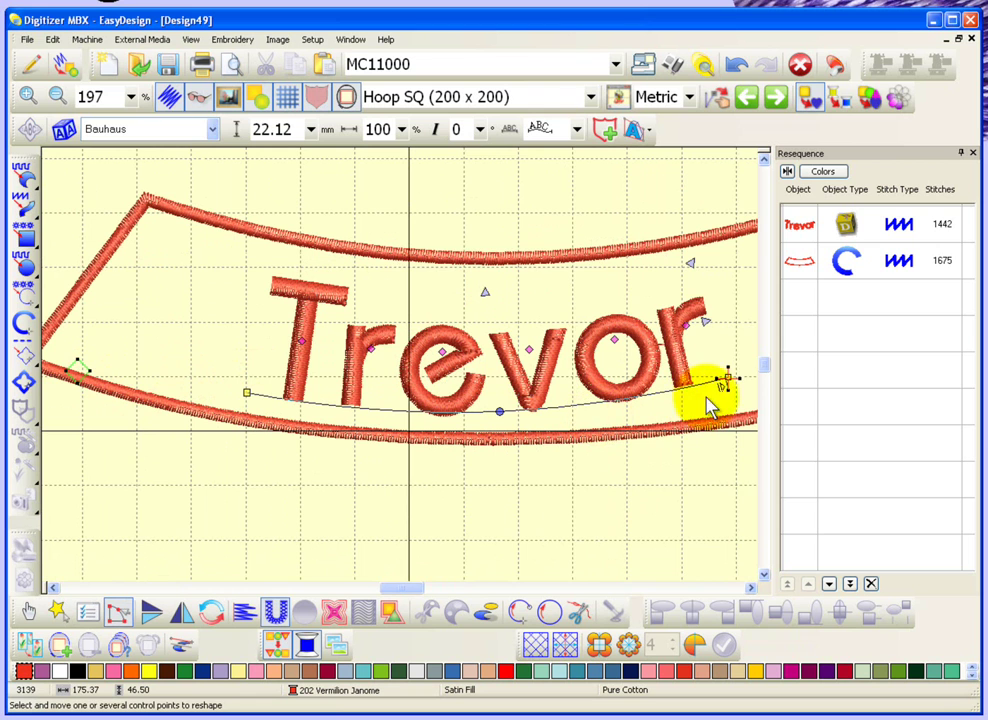
drag(727, 378, 400, 376)
scroll(399, 376, down, 2)
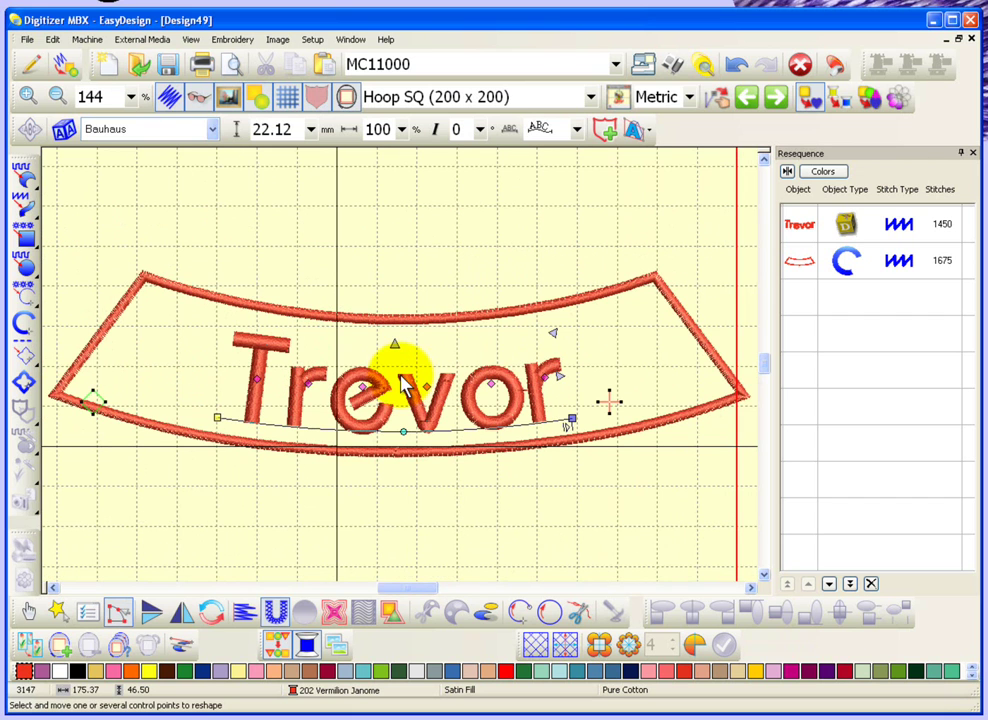
Add a baseline control point and raise Trevor to 24.22 mm tall at 91% width.
click(396, 432)
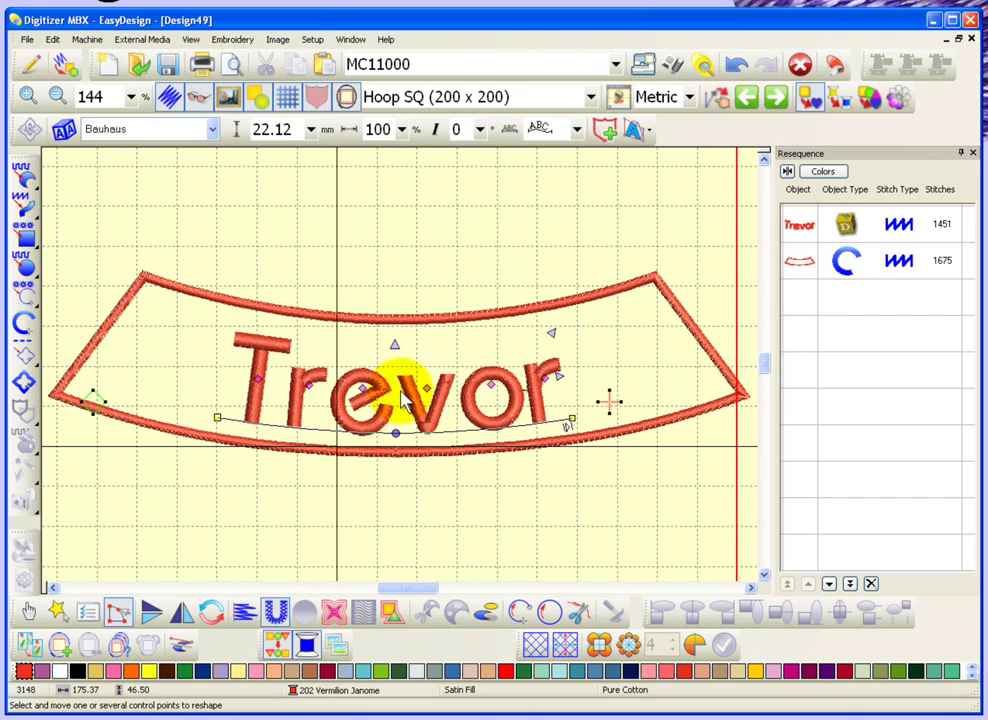
drag(396, 344, 396, 337)
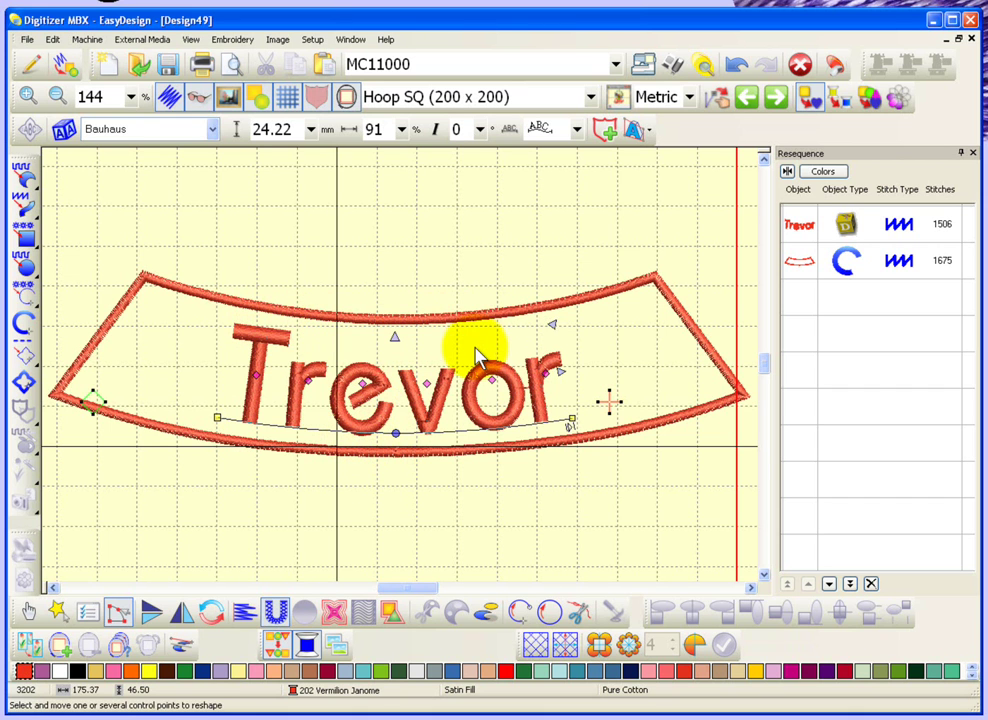
scroll(476, 355, up, 5)
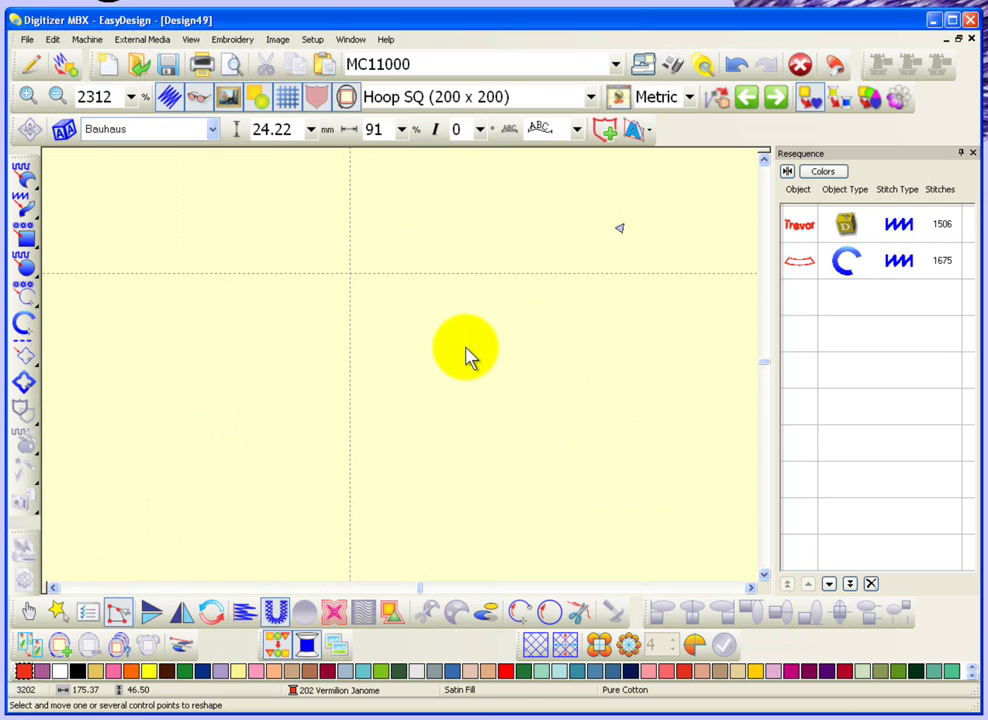
scroll(470, 355, down, 5)
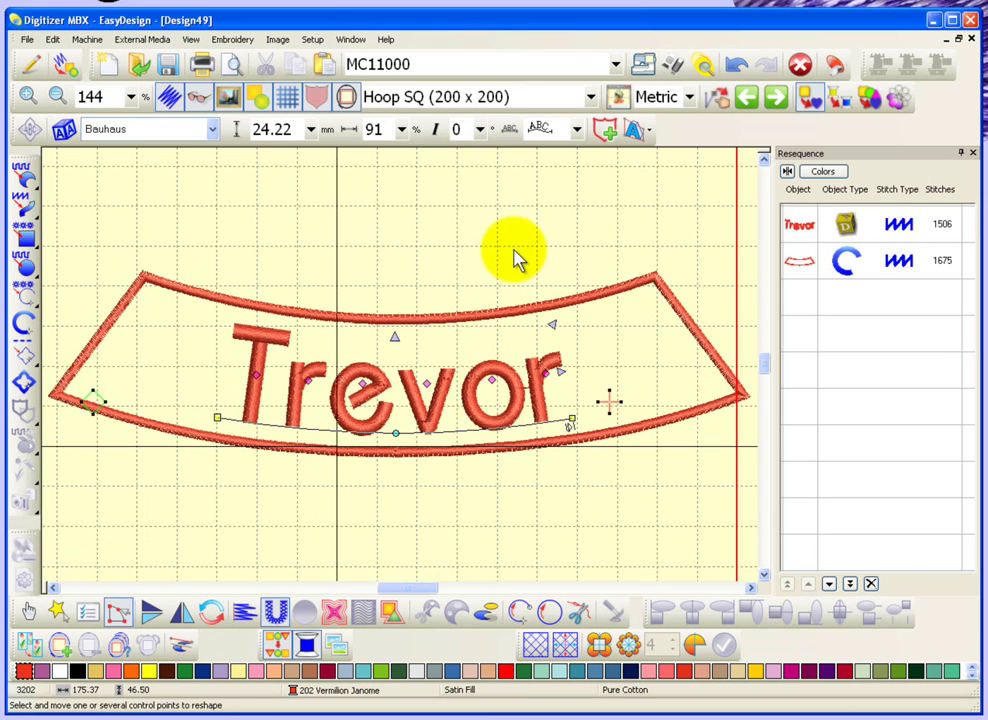
Add Bauhaus 'ABCD' lettering above the banner and enlarge it to 23.03 mm tall.
click(26, 610)
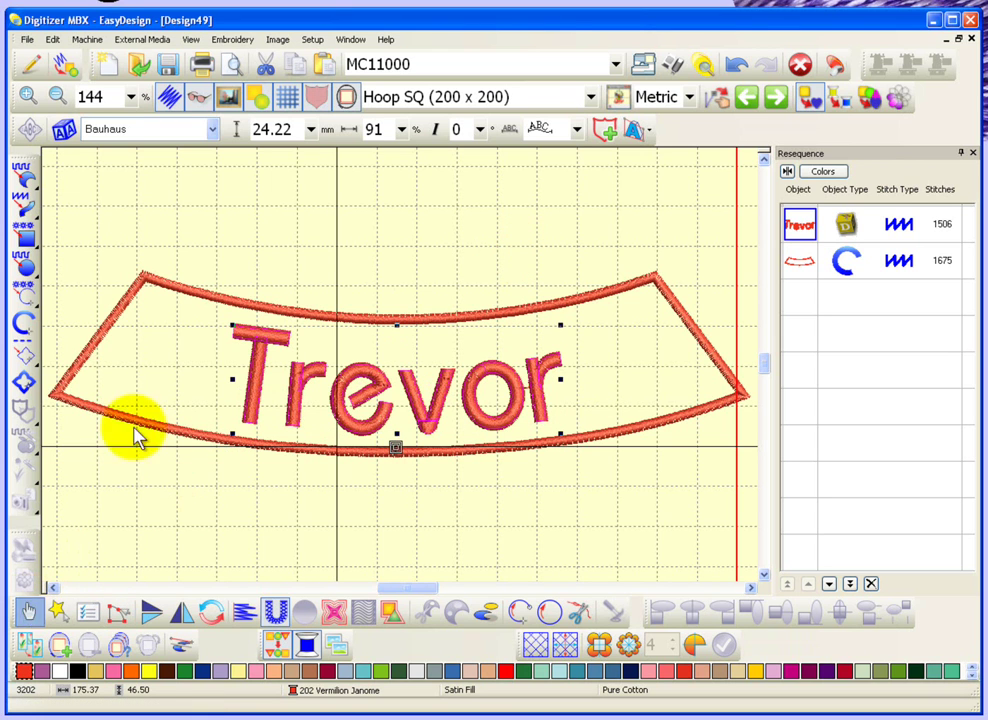
key(Escape)
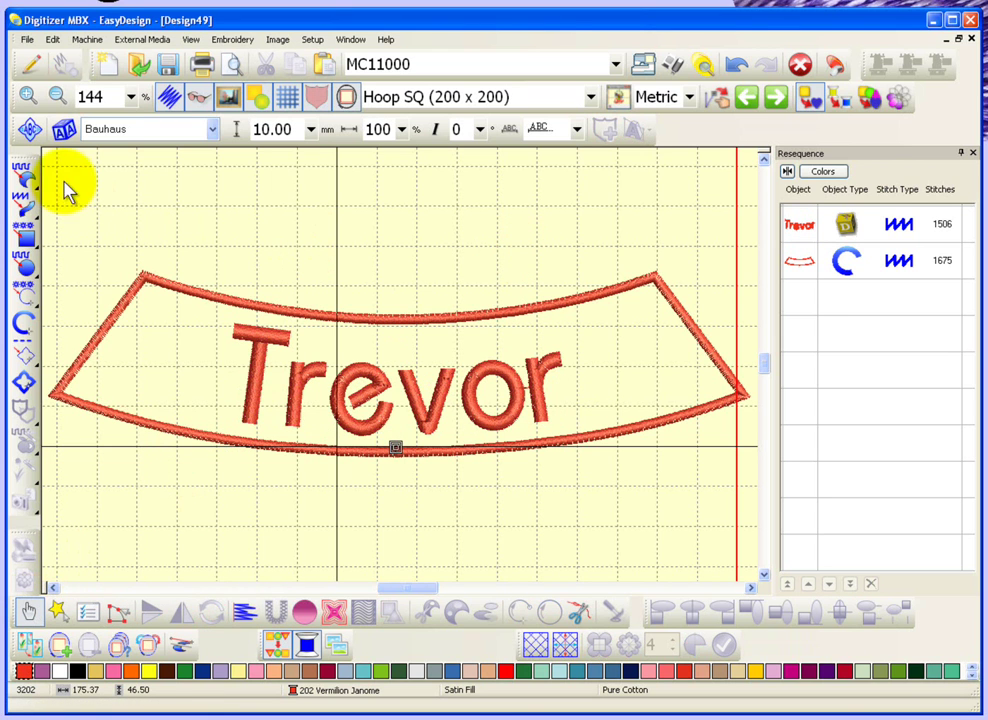
click(63, 131)
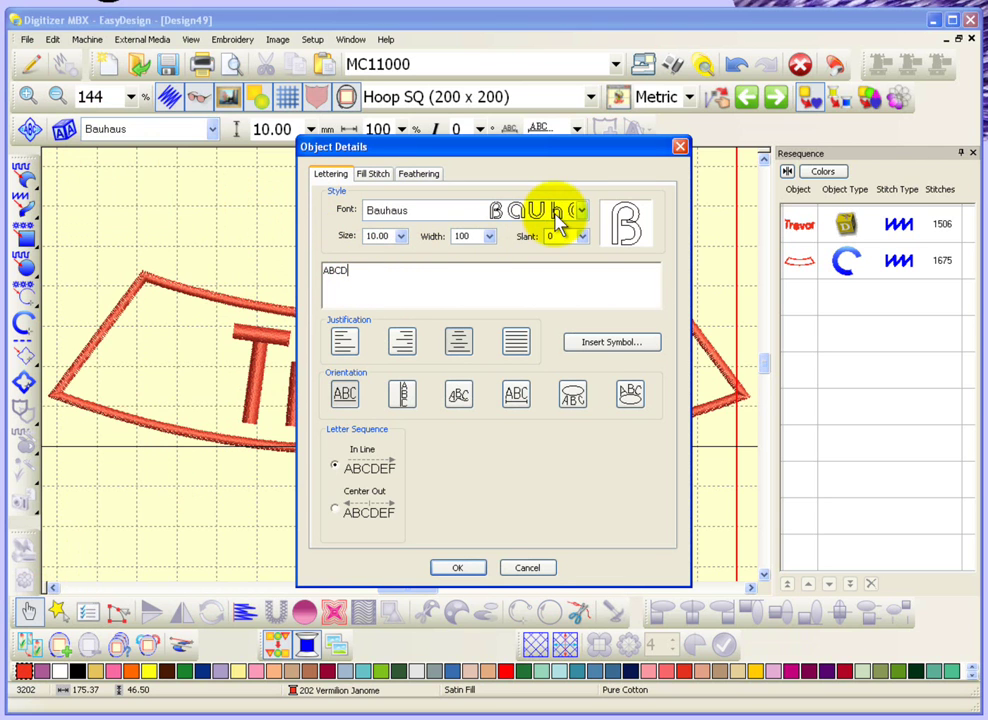
click(457, 567)
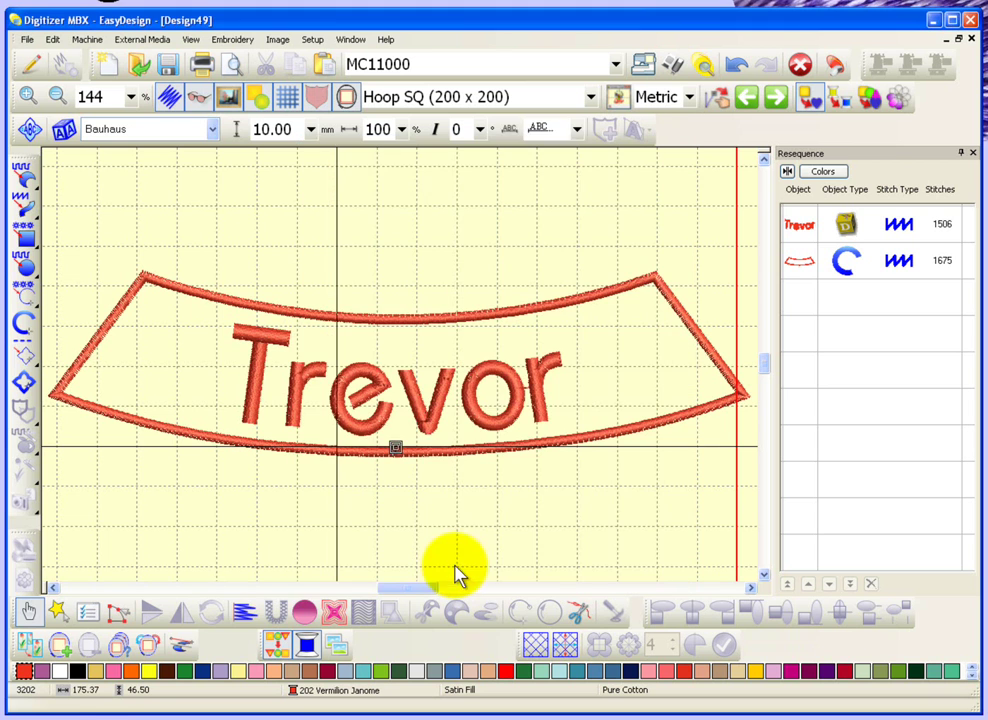
click(403, 199)
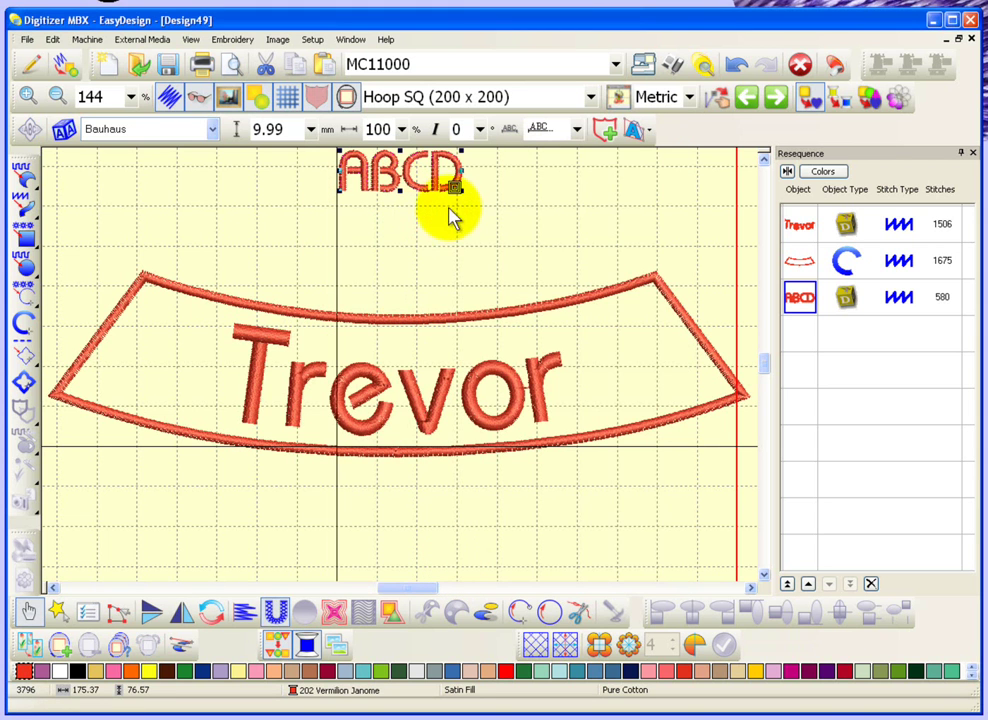
drag(457, 188, 622, 302)
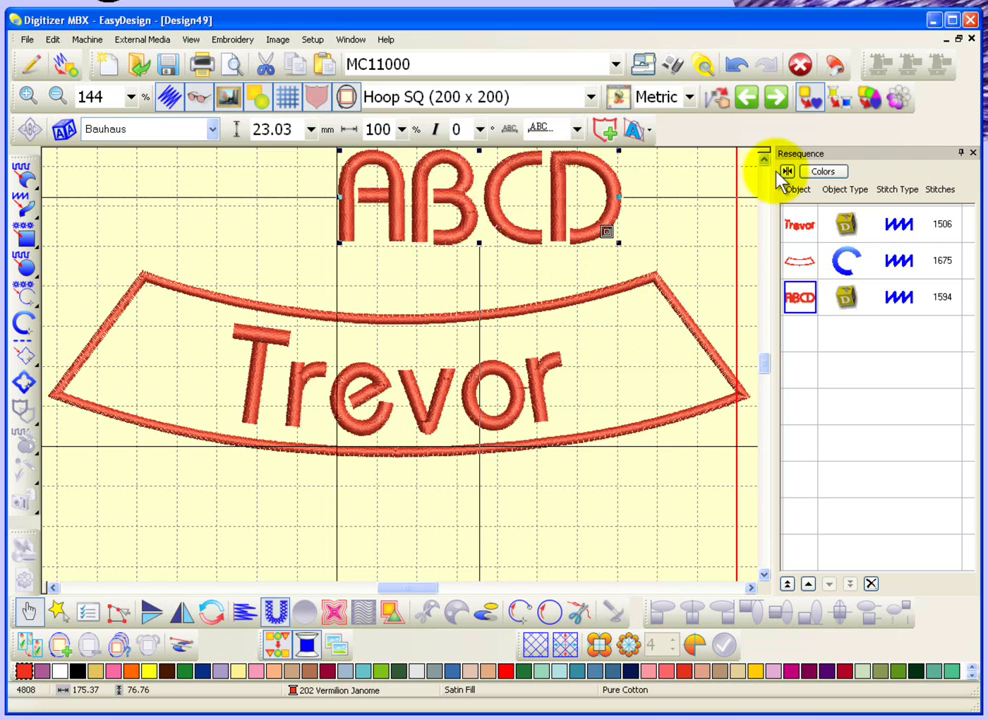
scroll(766, 165, up, 1)
Apply a Straight envelope to ABCD, tapering it from short left to tall right.
scroll(766, 165, up, 1)
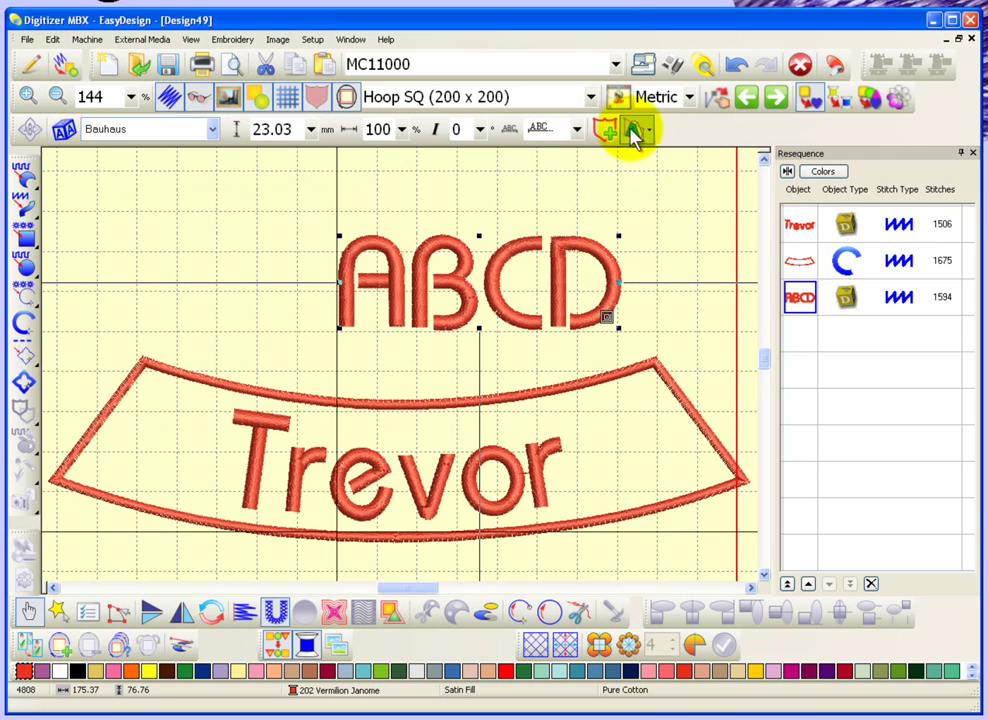
click(653, 137)
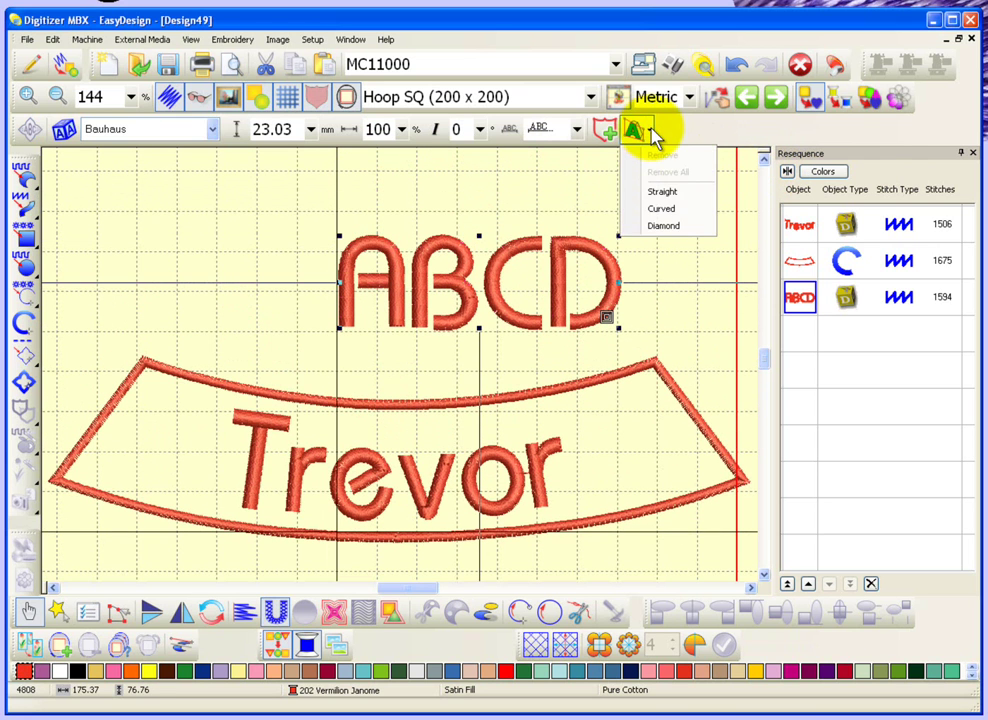
click(684, 193)
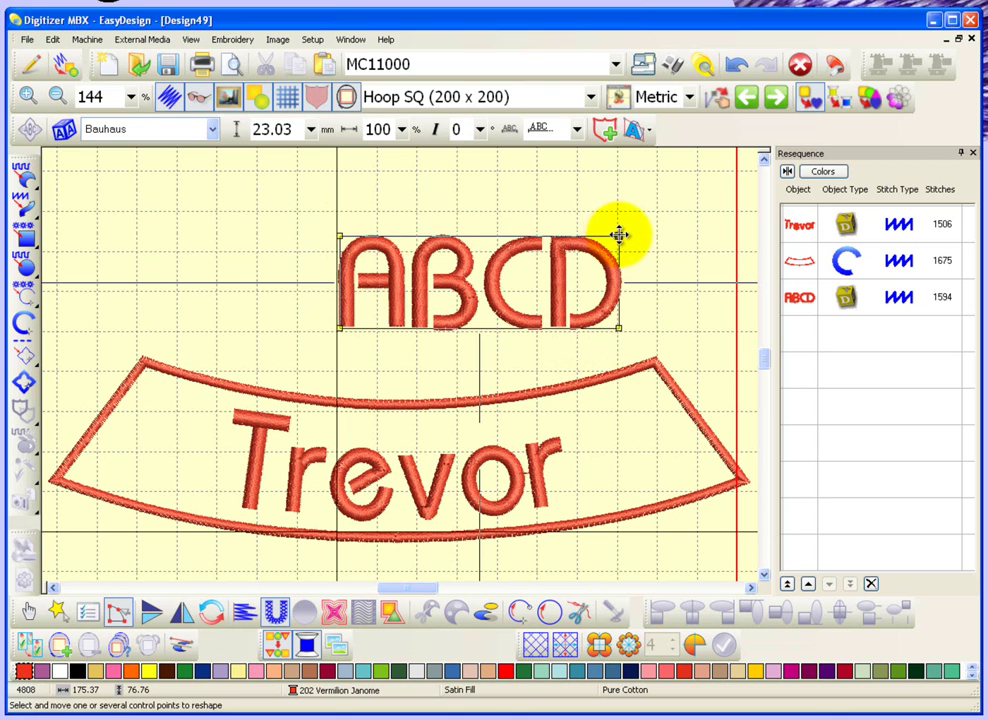
drag(619, 235, 621, 185)
drag(620, 332, 619, 382)
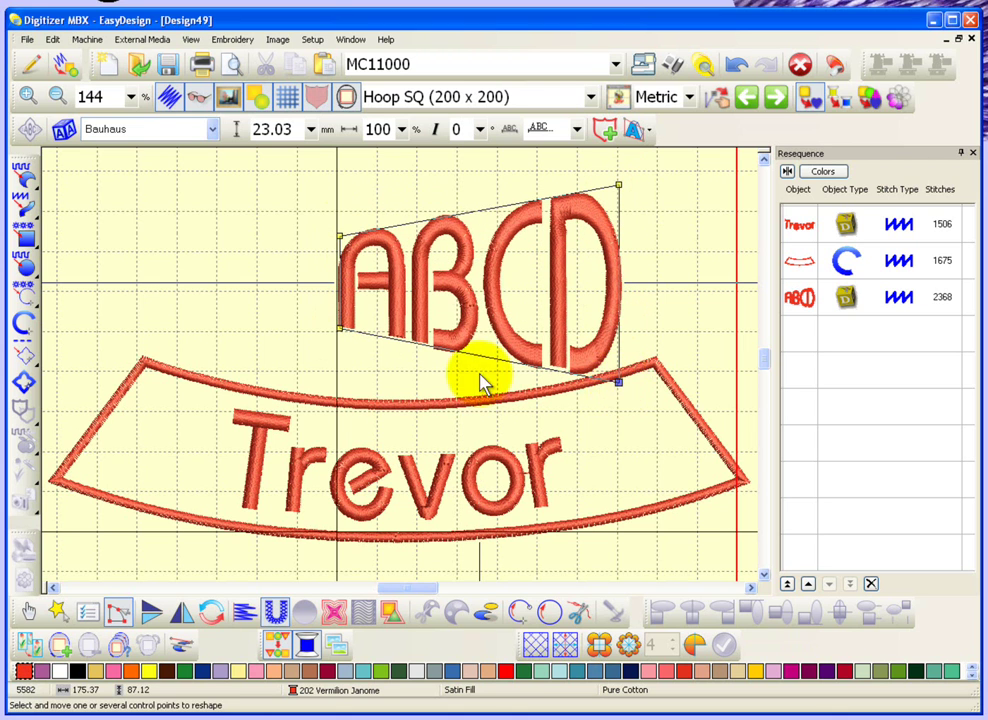
drag(338, 329, 339, 305)
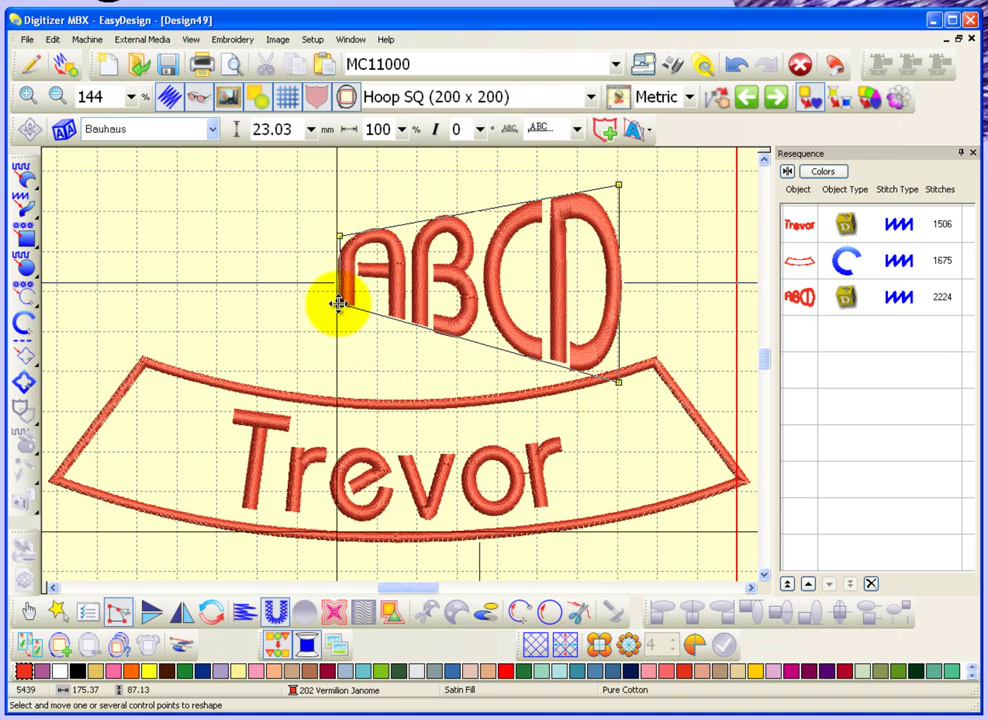
drag(340, 232, 340, 255)
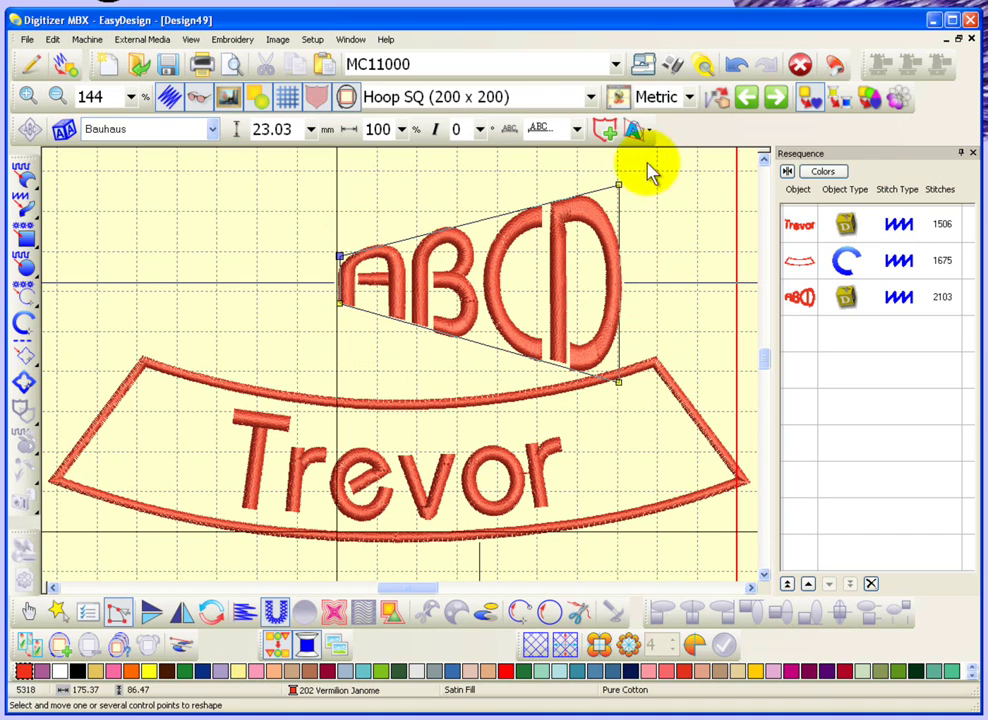
click(650, 131)
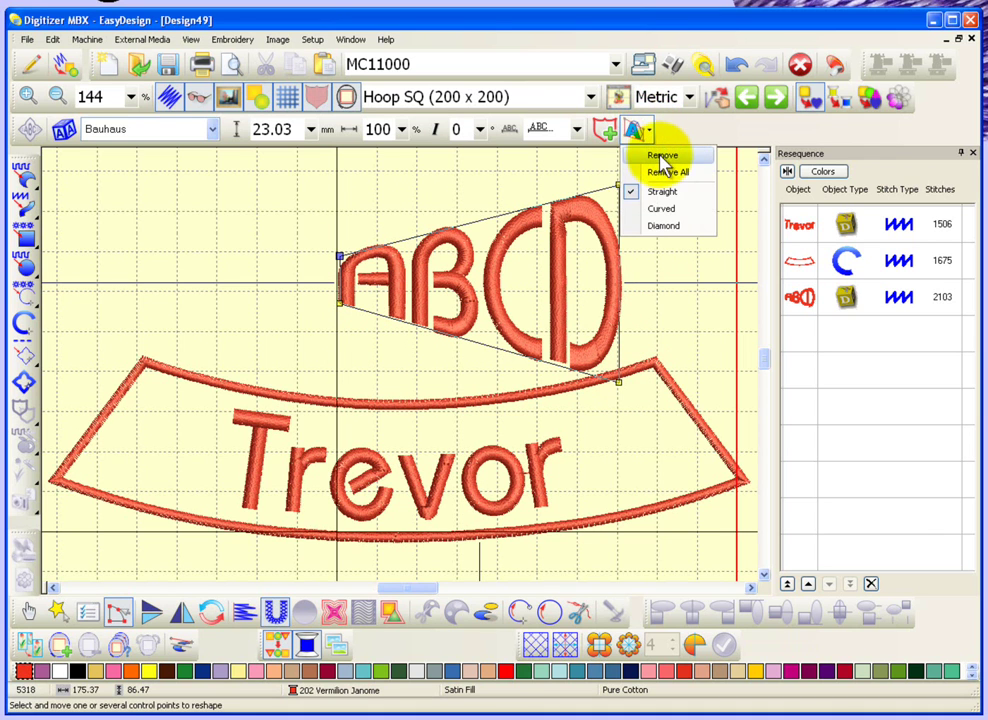
Remove the straight envelope from ABCD and apply a curved Lettering Art envelope.
click(662, 157)
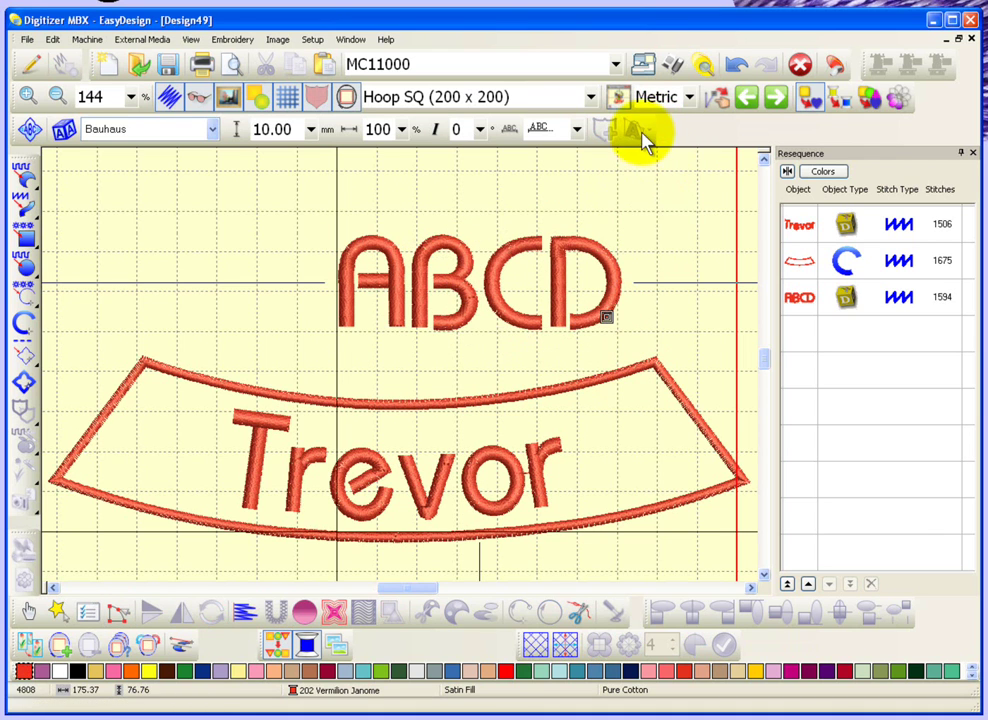
click(556, 249)
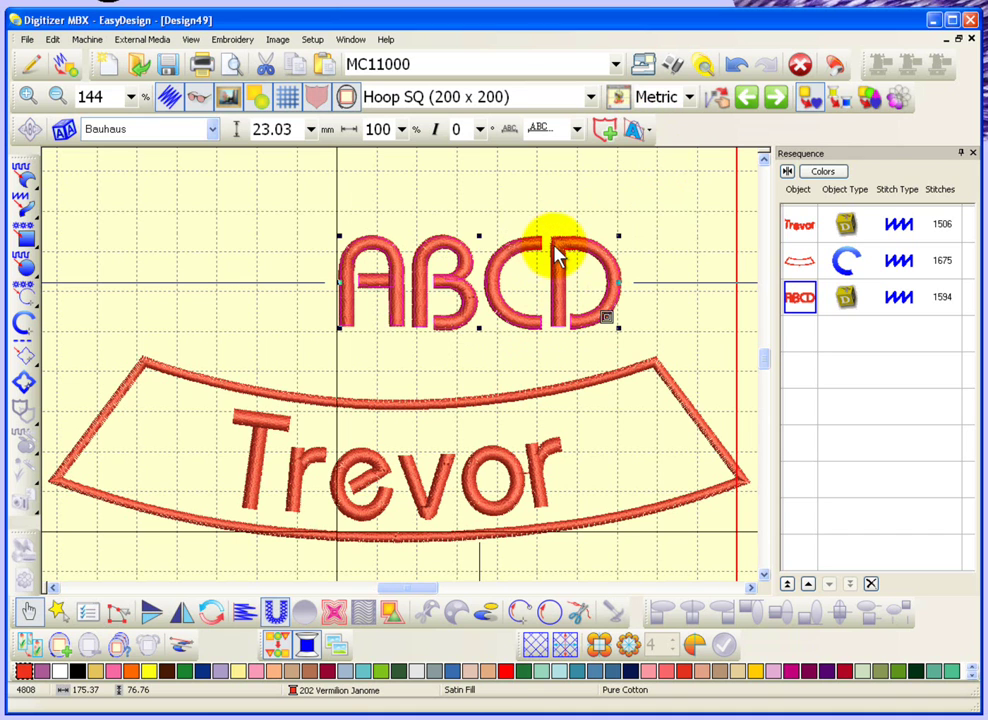
click(648, 138)
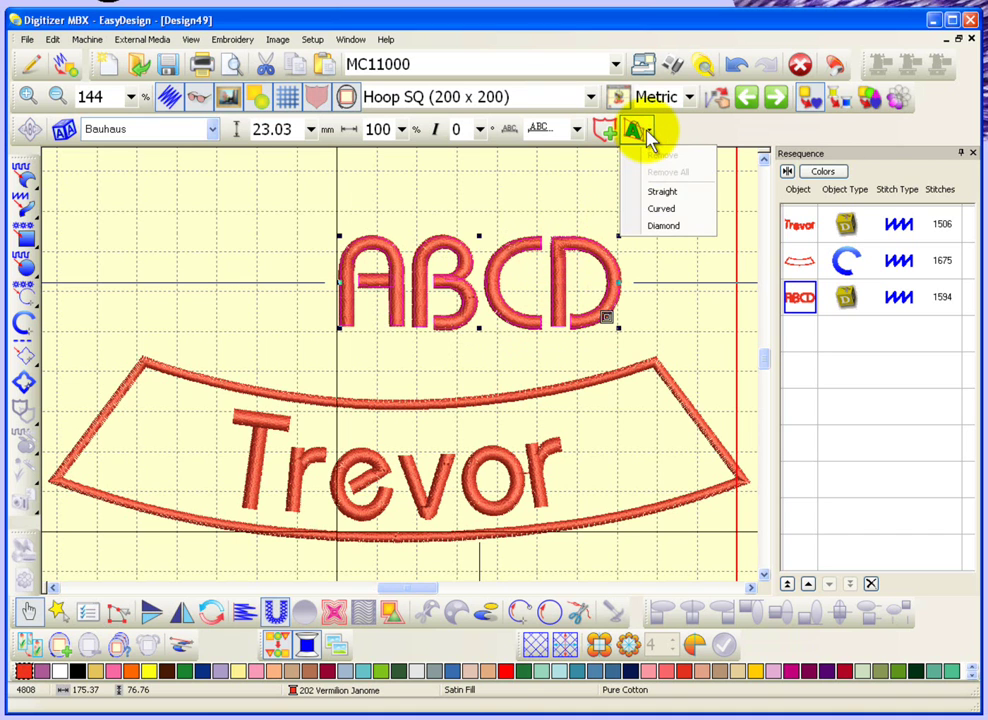
click(663, 209)
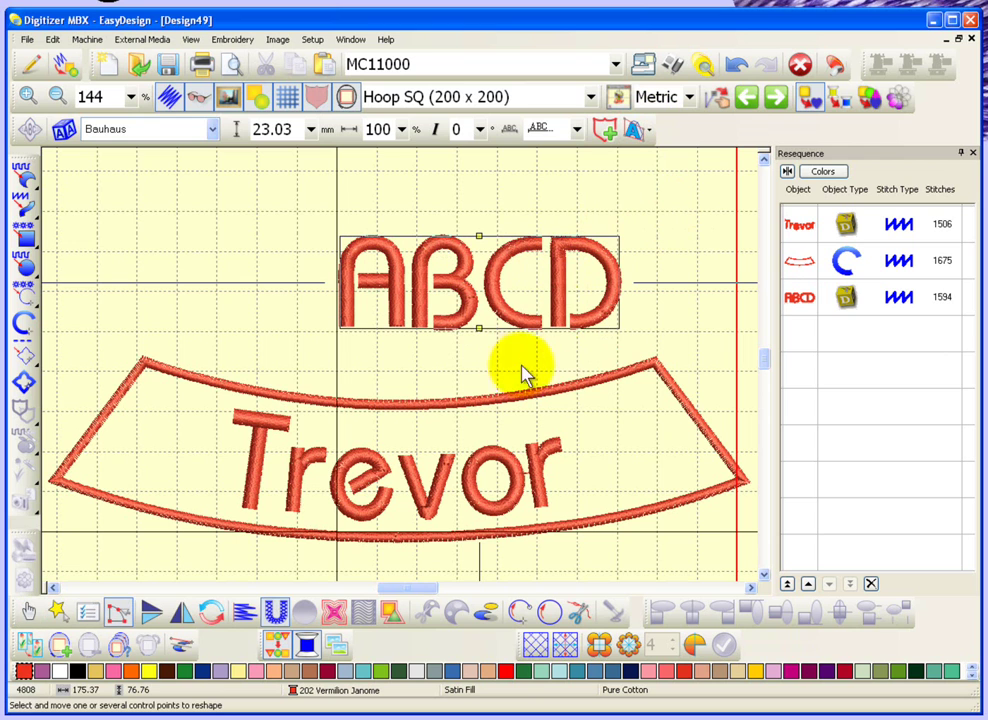
Drag ABCD's top and bottom envelope points to arch the lettering upward.
drag(478, 325, 478, 289)
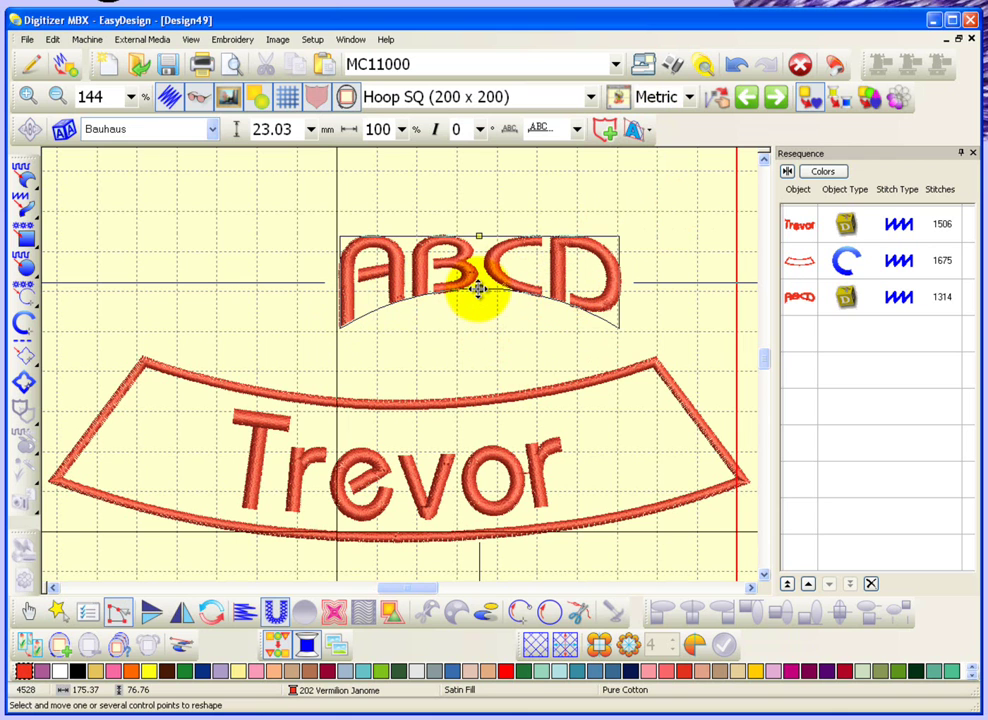
drag(478, 289, 478, 389)
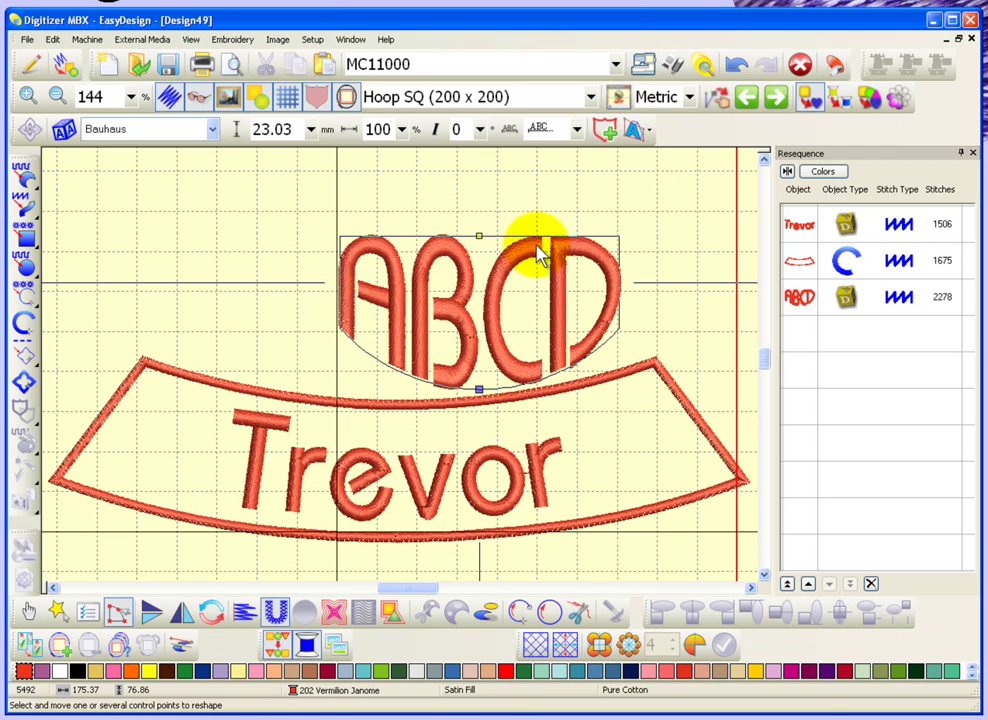
drag(479, 234, 479, 178)
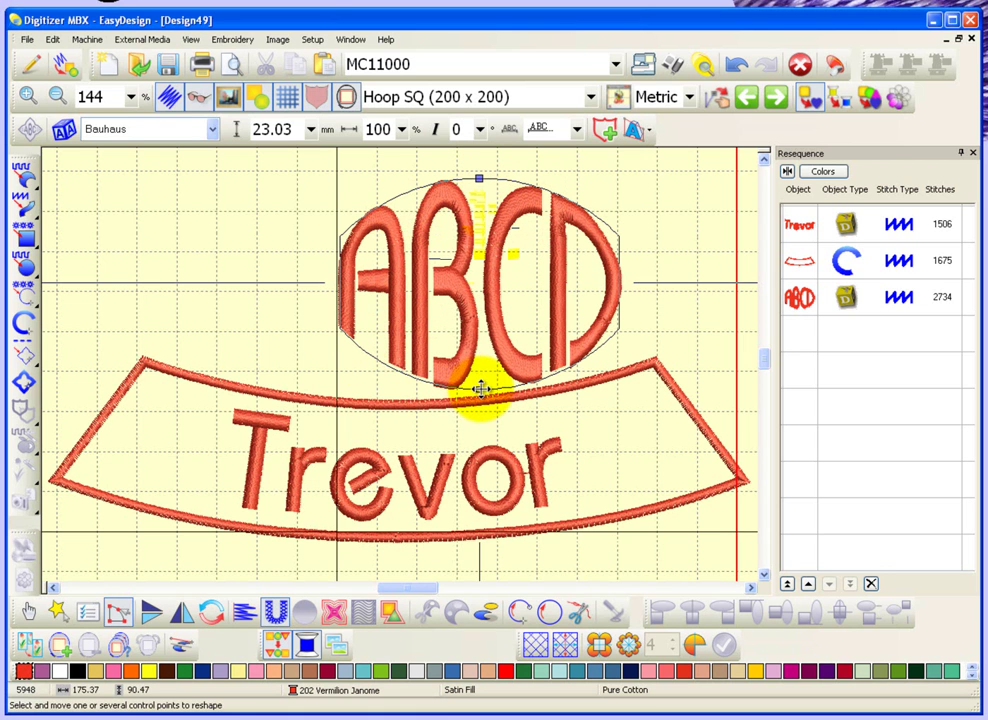
drag(480, 388, 481, 270)
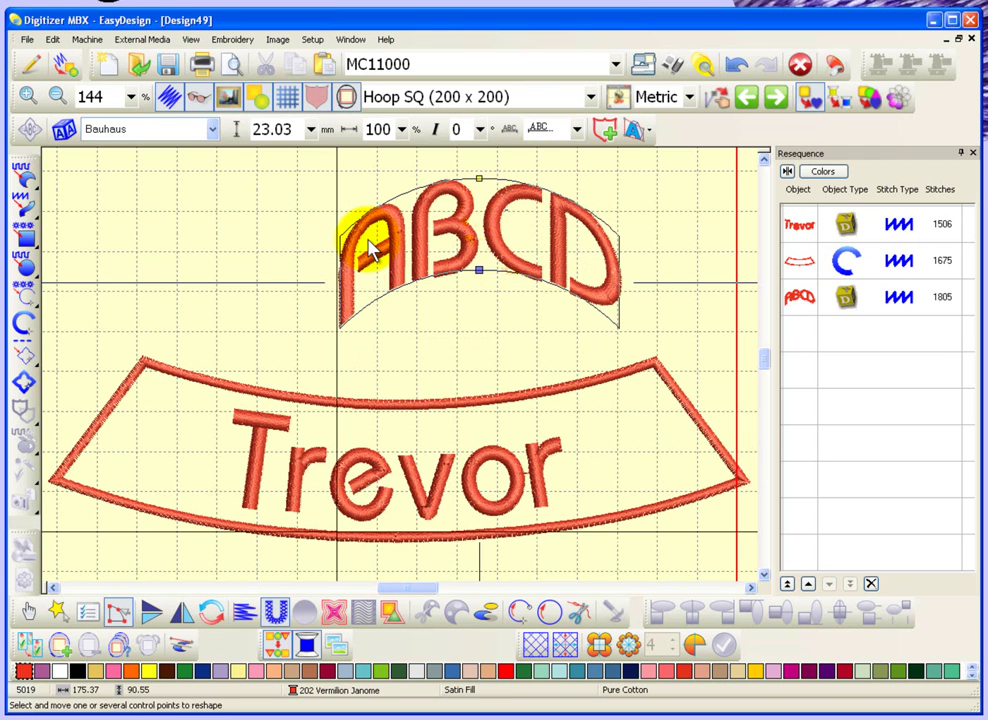
click(647, 131)
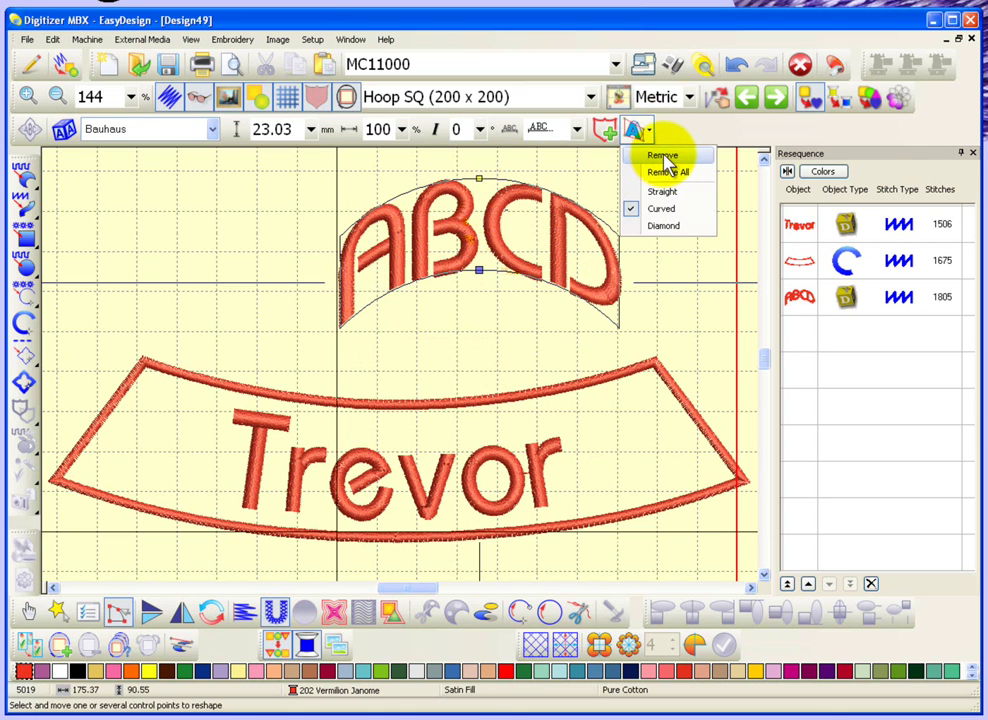
Replace ABCD's curved envelope with a Diamond envelope pulled into points top and bottom.
click(660, 156)
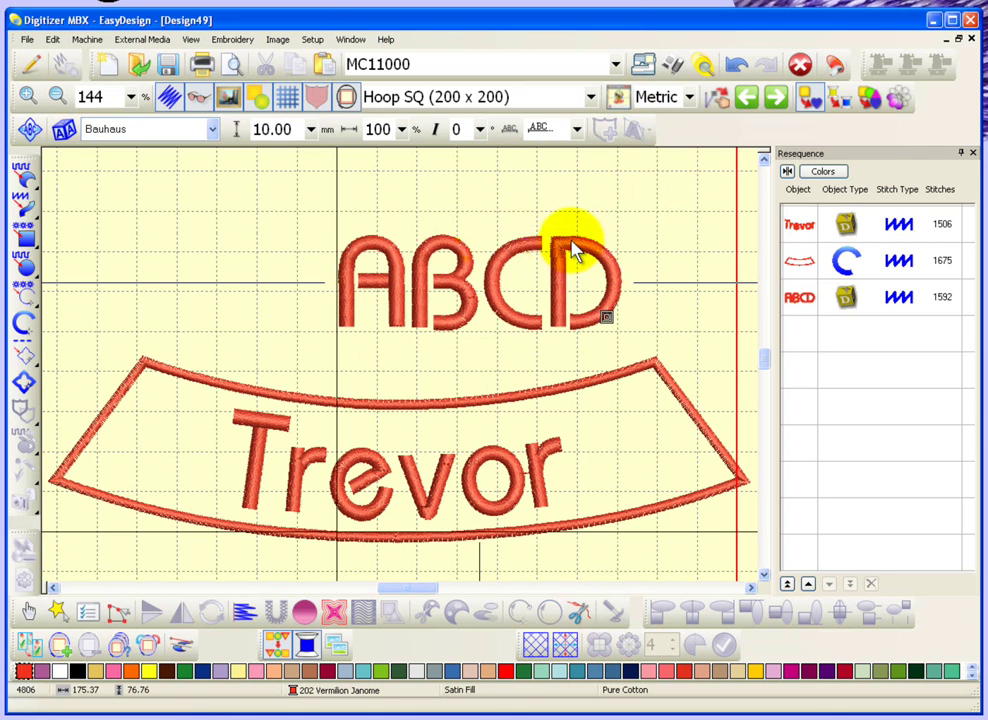
click(575, 252)
click(645, 131)
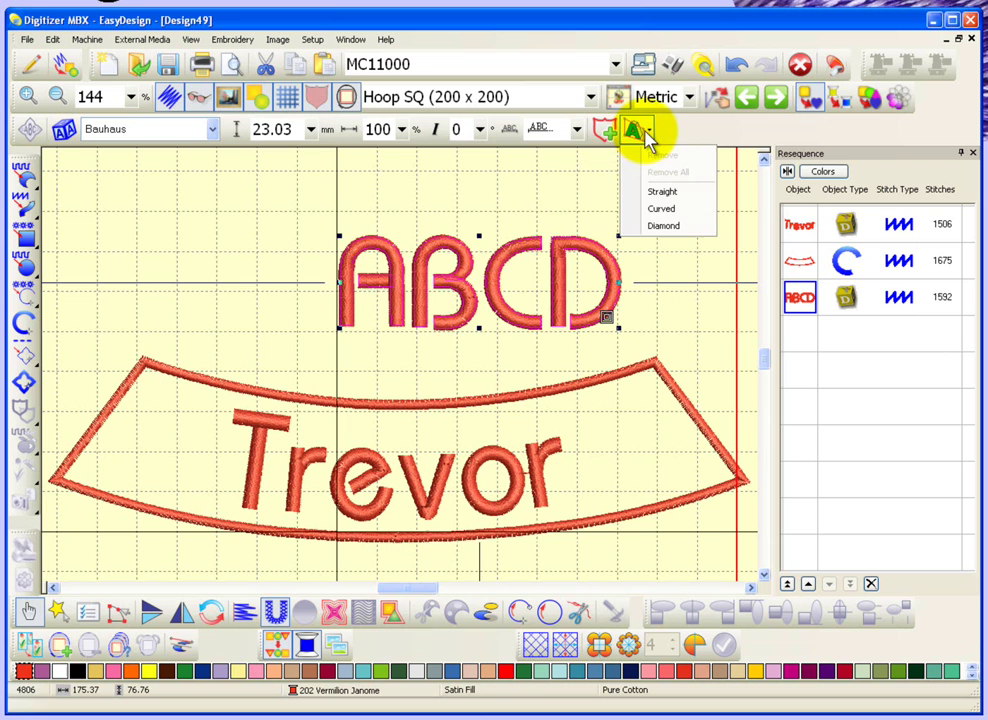
click(676, 226)
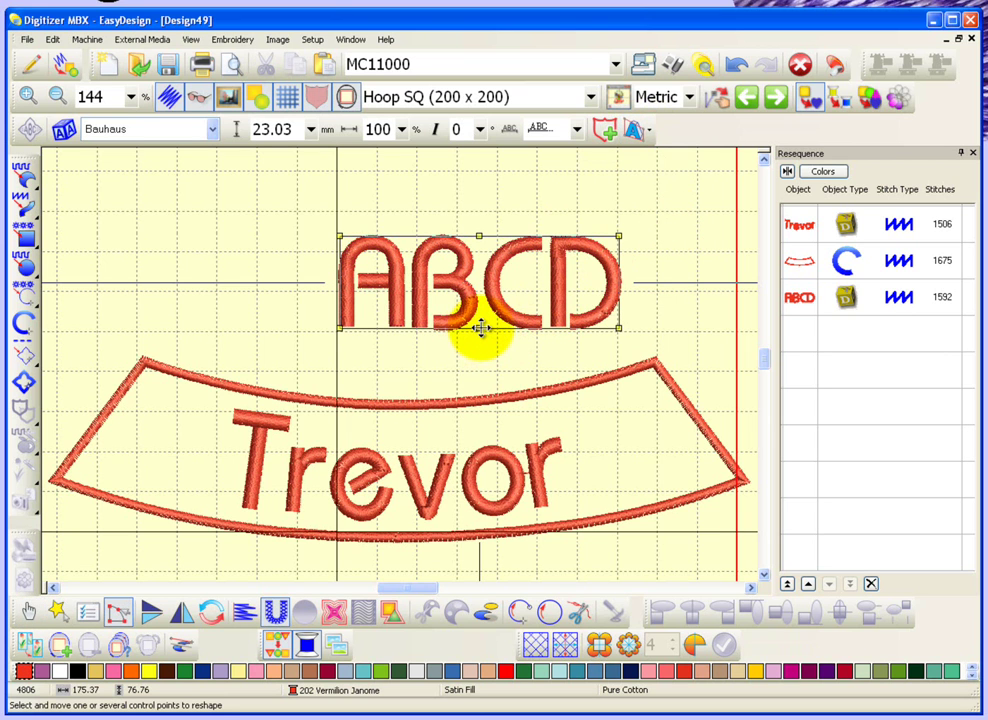
drag(481, 328, 479, 408)
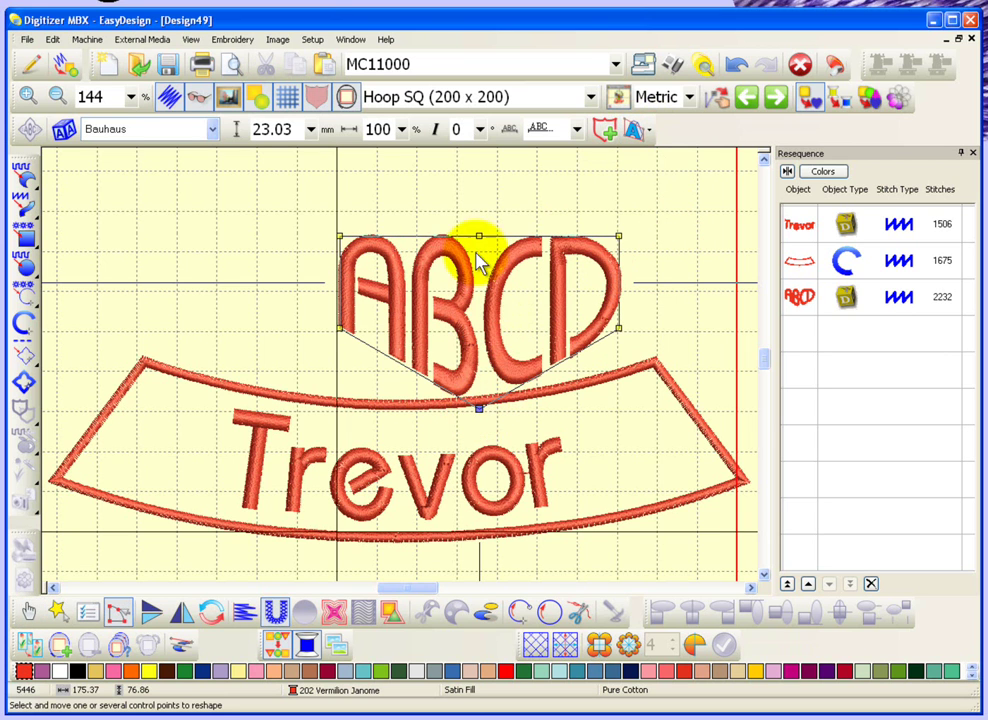
drag(481, 238, 477, 407)
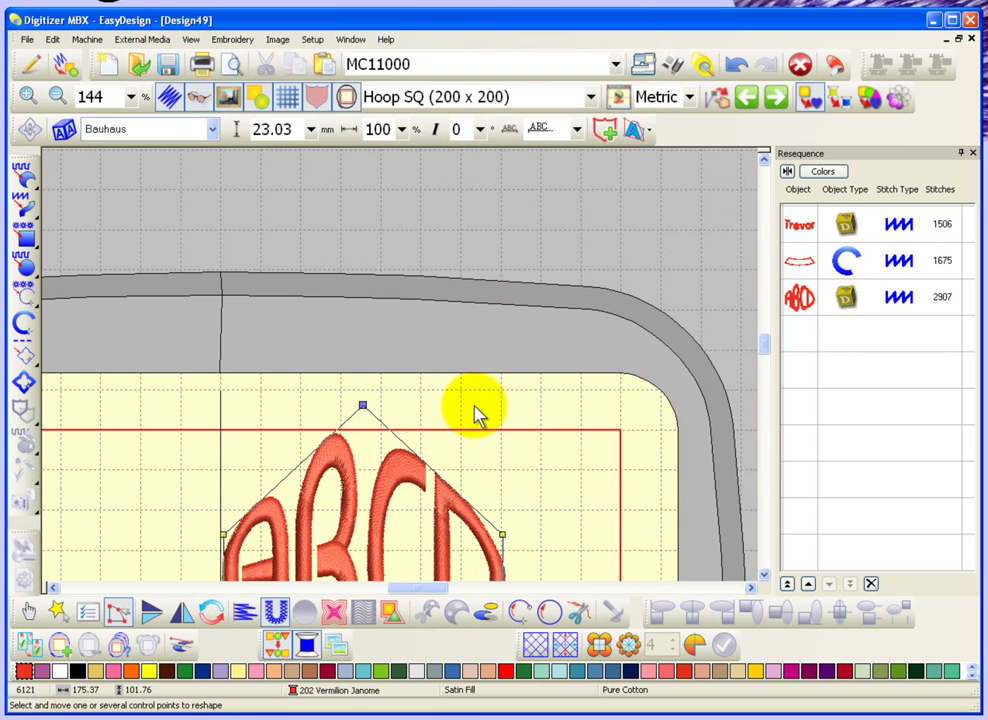
Zoom out and move the ABCD monogram out of the hoop to the right.
key(shift+z)
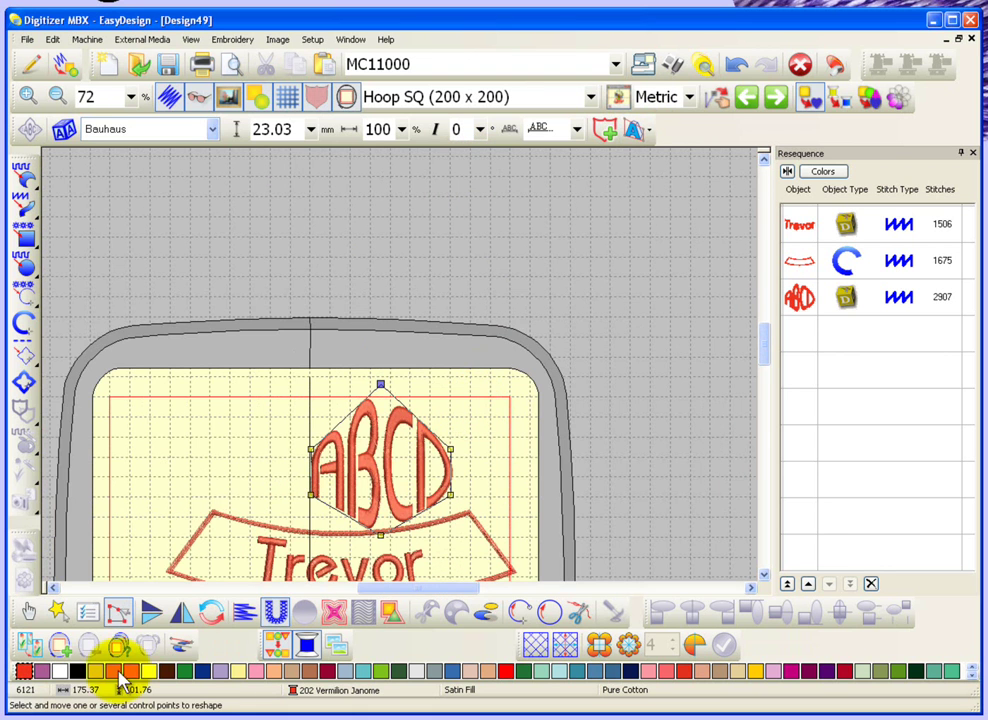
click(30, 610)
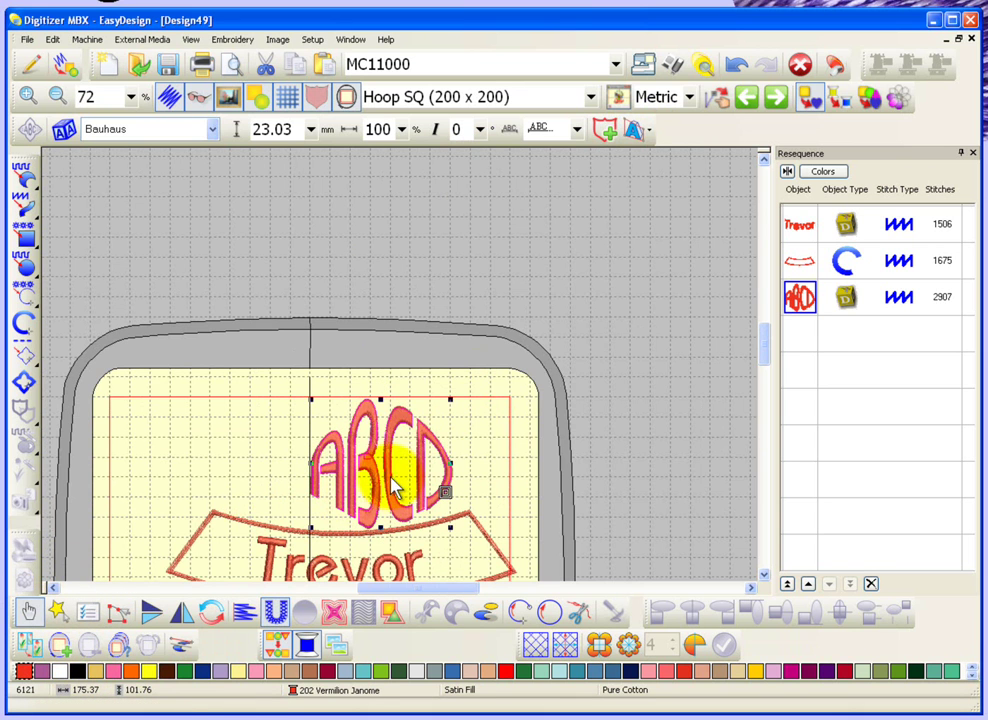
drag(395, 490, 695, 388)
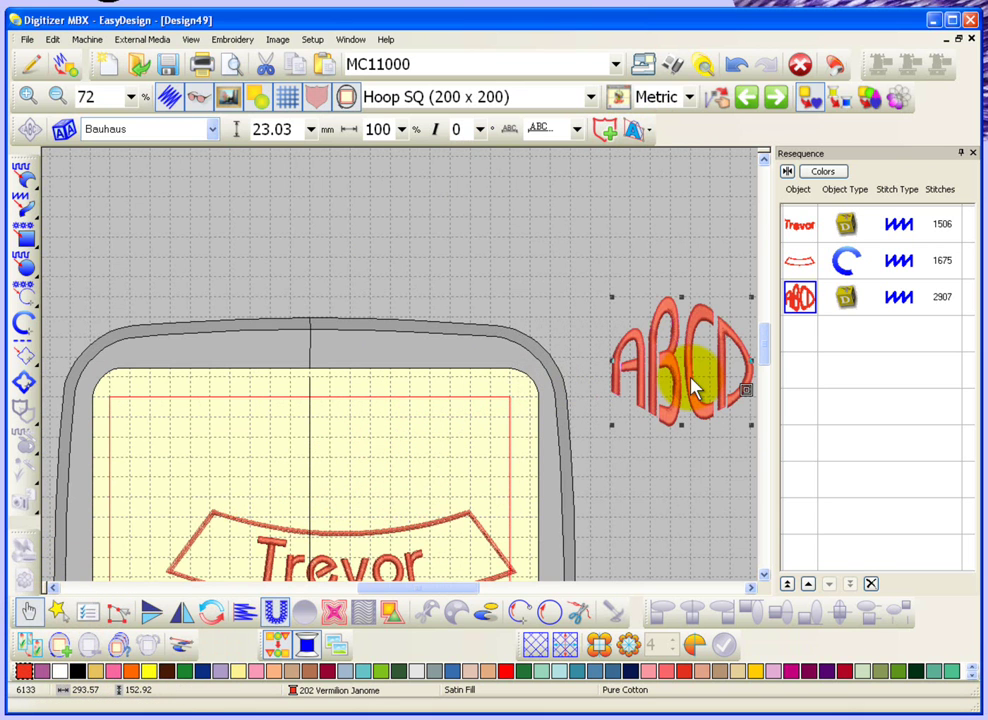
key(0)
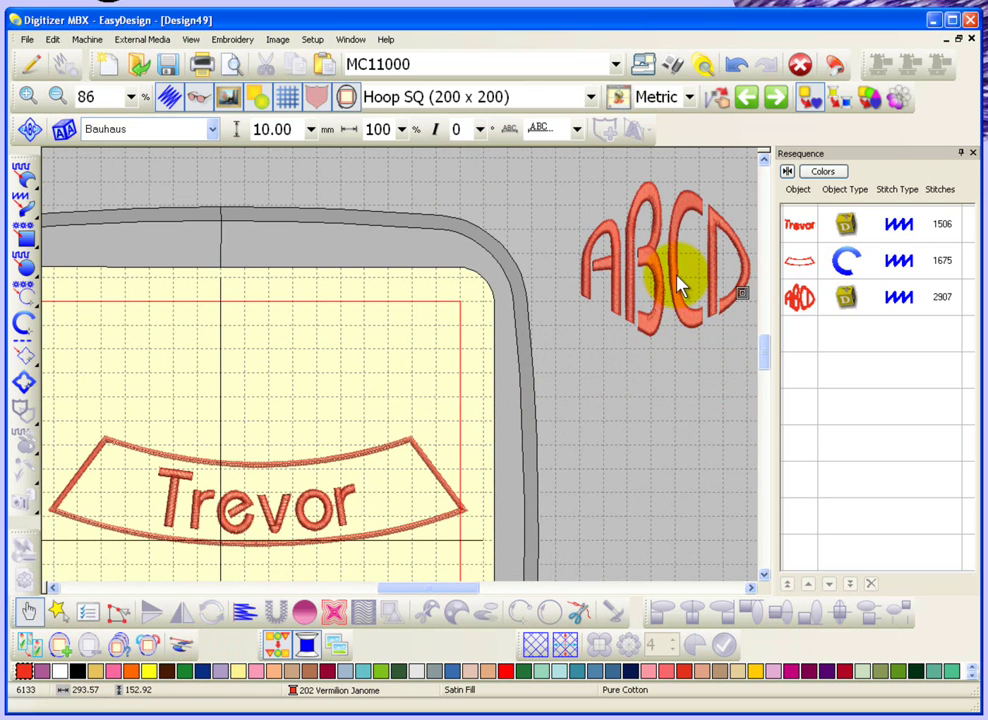
Move ABCD back inside the hoop below the Trevor banner and box-zoom onto it.
key(shift+z)
drag(562, 300, 386, 507)
key(z)
drag(290, 470, 400, 283)
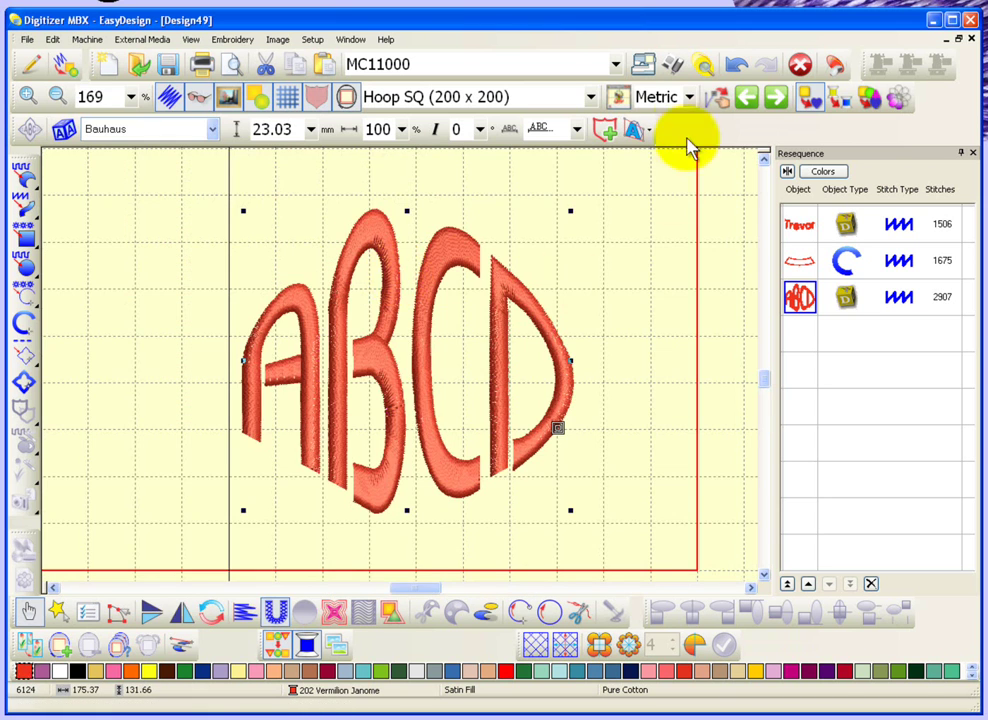
Apply a Curved Lettering Art envelope to ABCD and pull its bottom point upward.
click(437, 258)
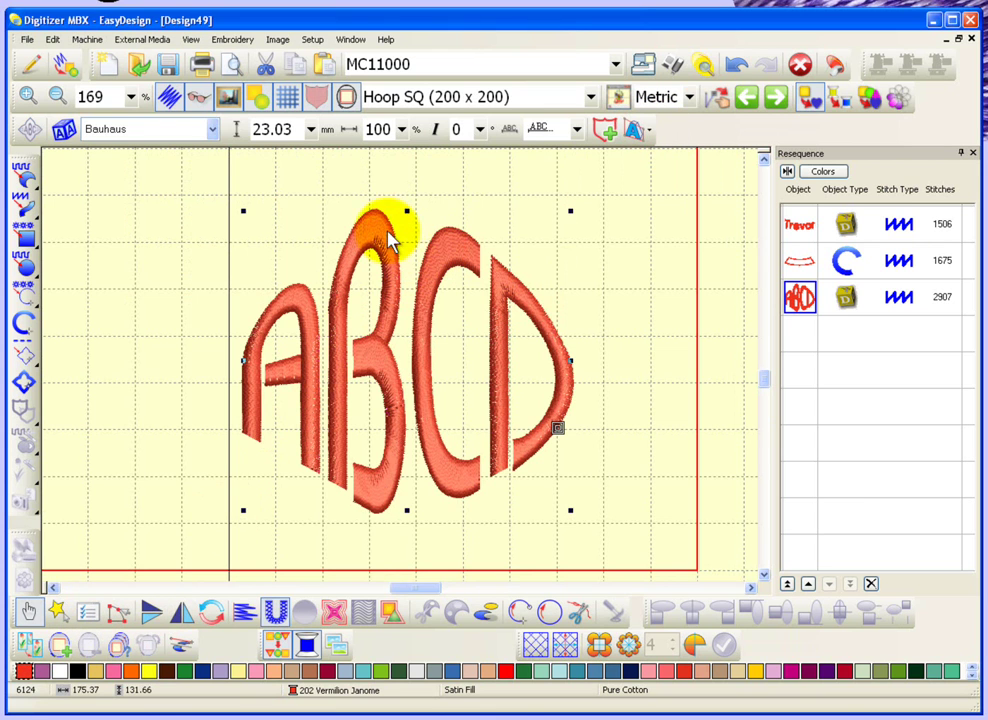
click(640, 131)
click(670, 221)
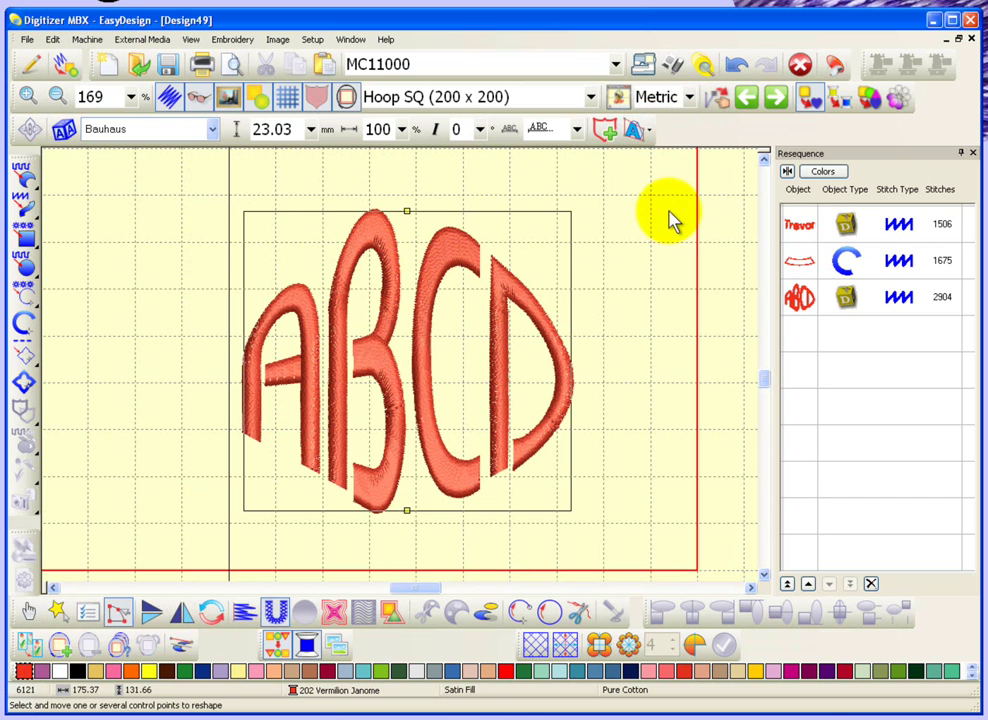
drag(404, 508, 405, 406)
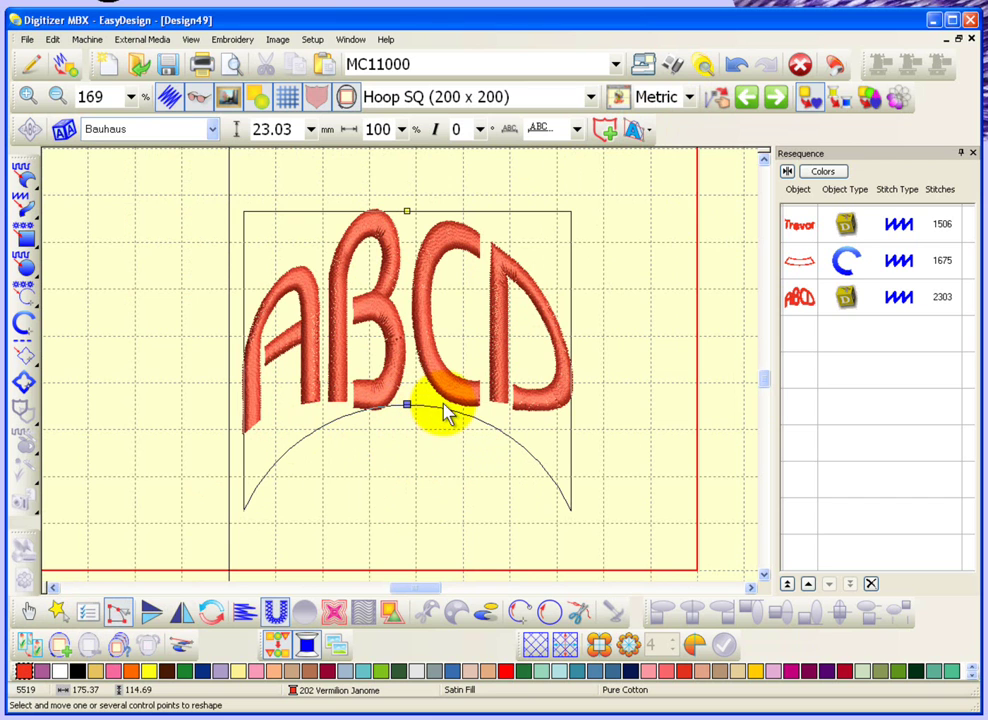
Remove all envelope shaping from ABCD with Remove All, then reselect the lettering.
click(649, 131)
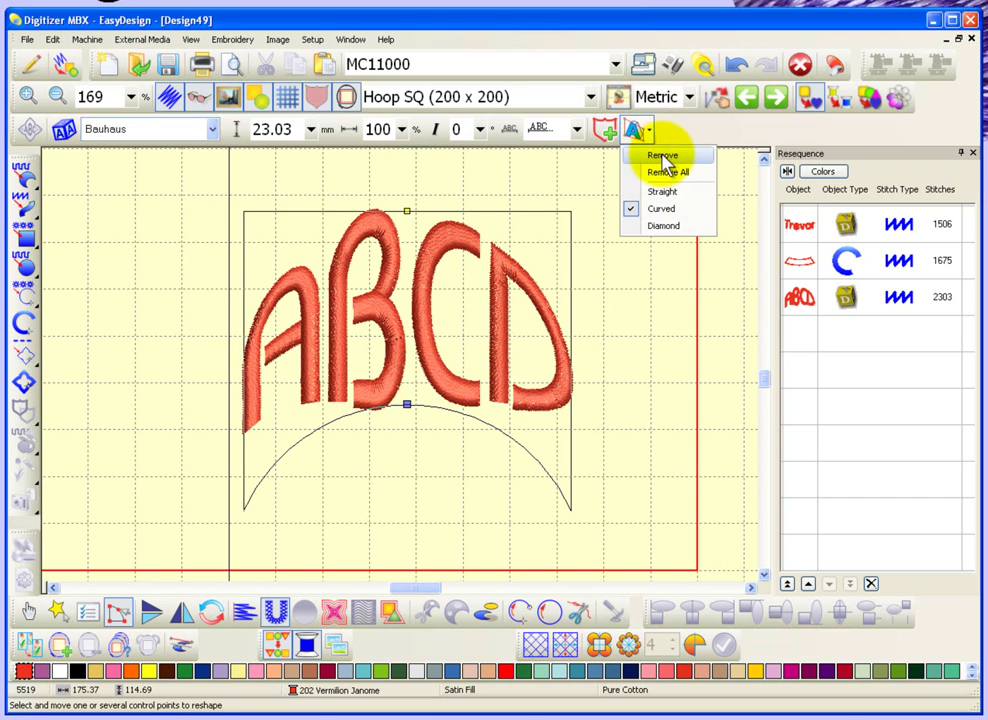
click(670, 172)
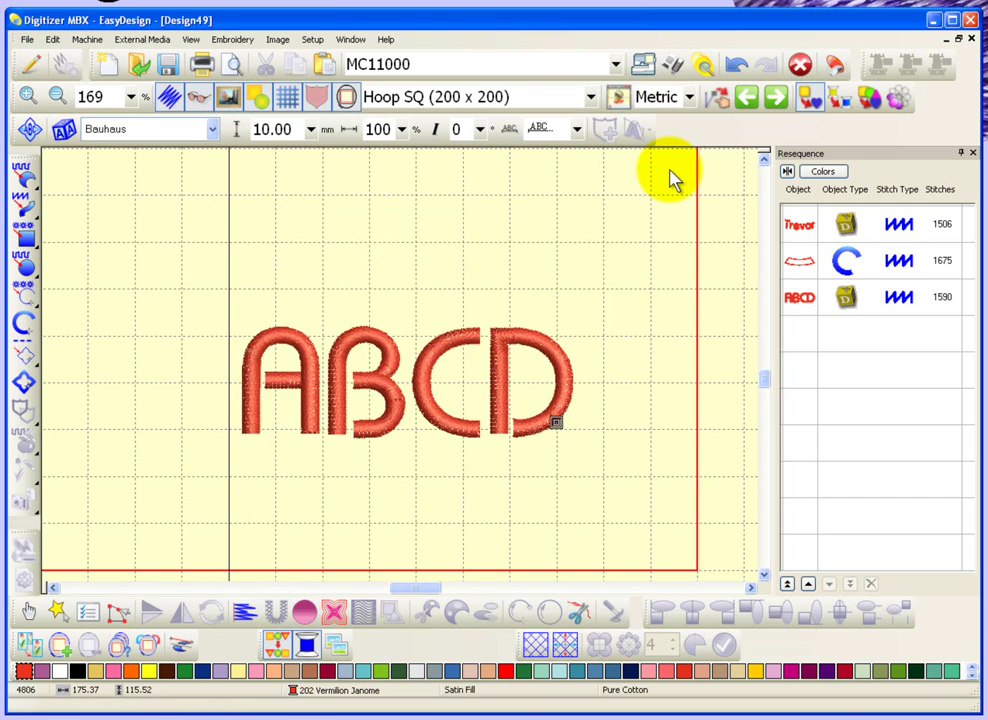
click(28, 611)
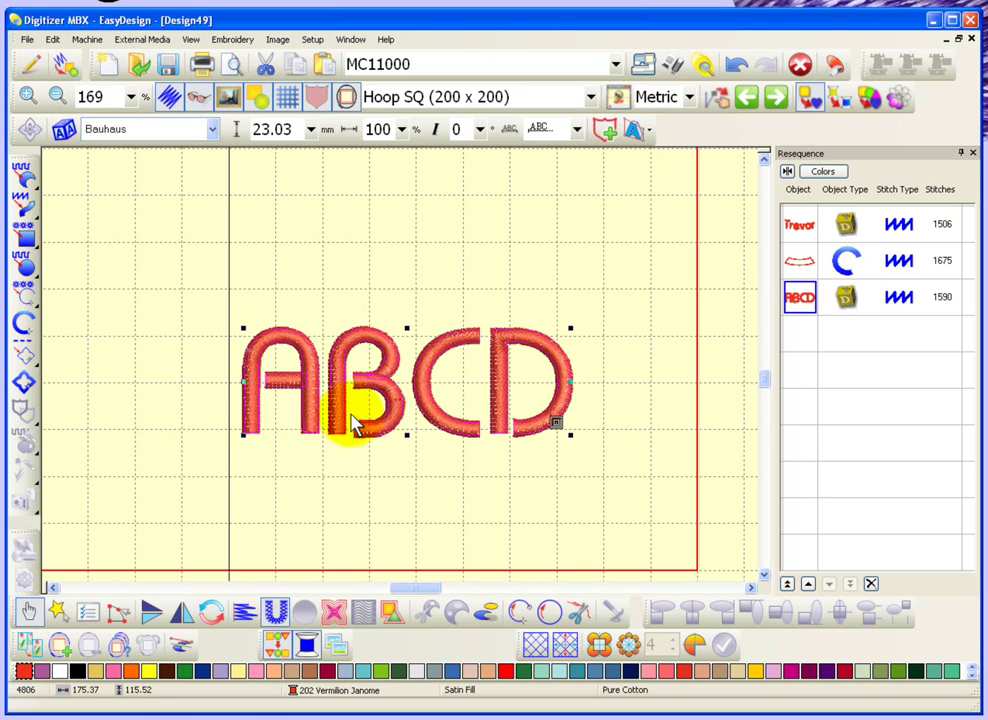
Apply a Curved envelope to ABCD and arch its baseline upward.
click(650, 130)
click(662, 209)
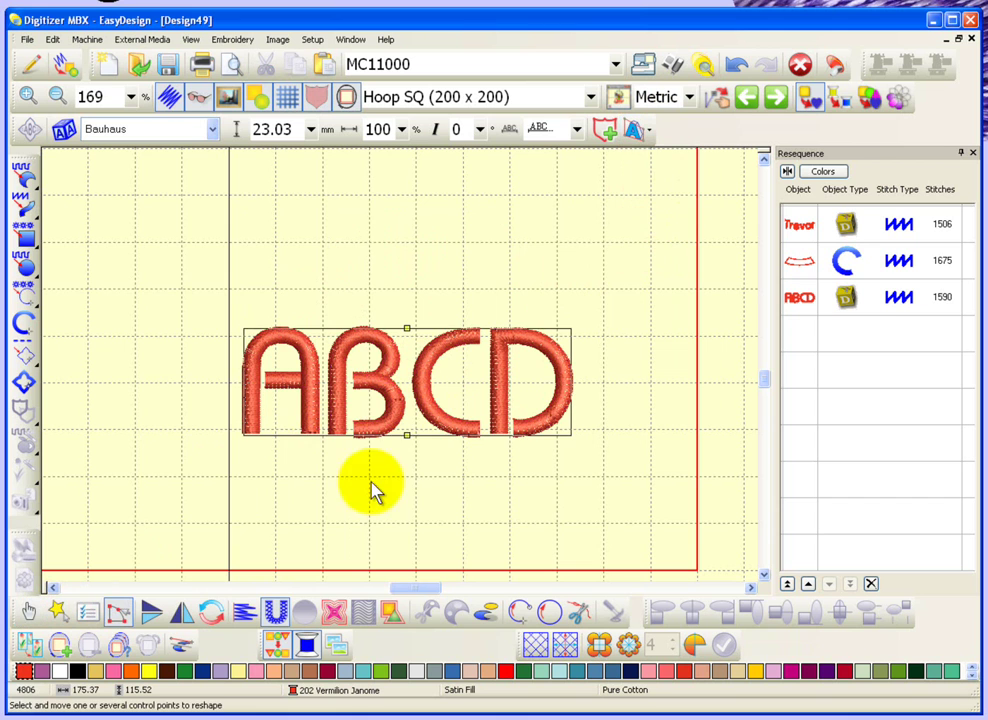
drag(406, 432, 406, 378)
Switch ABCD to a Diamond envelope, raise its top into a peak, then deselect.
click(650, 131)
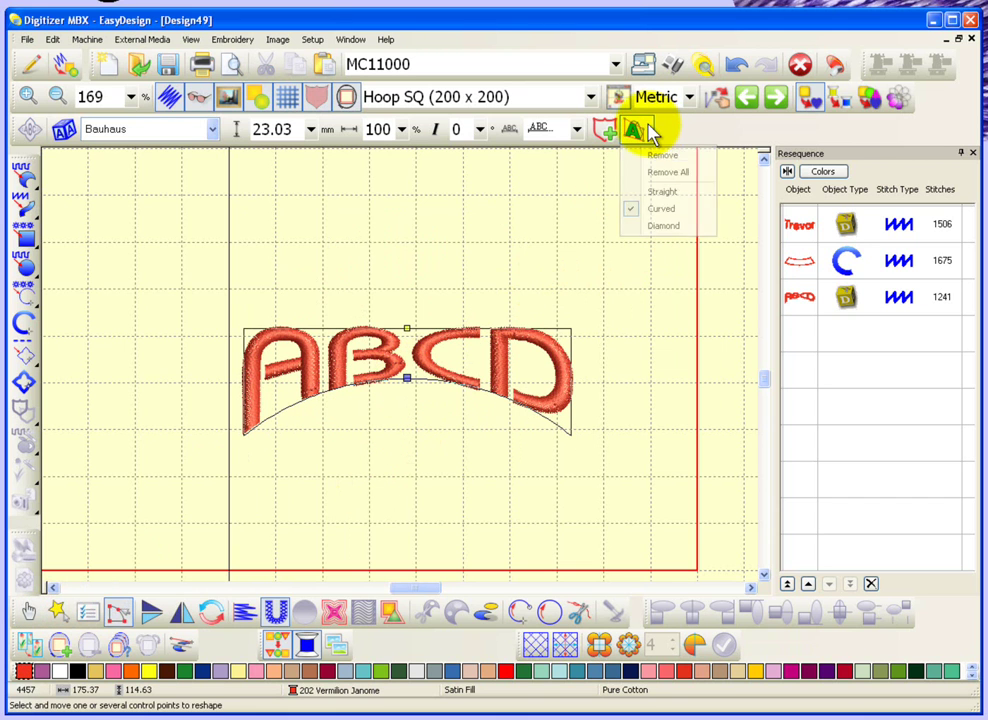
click(660, 226)
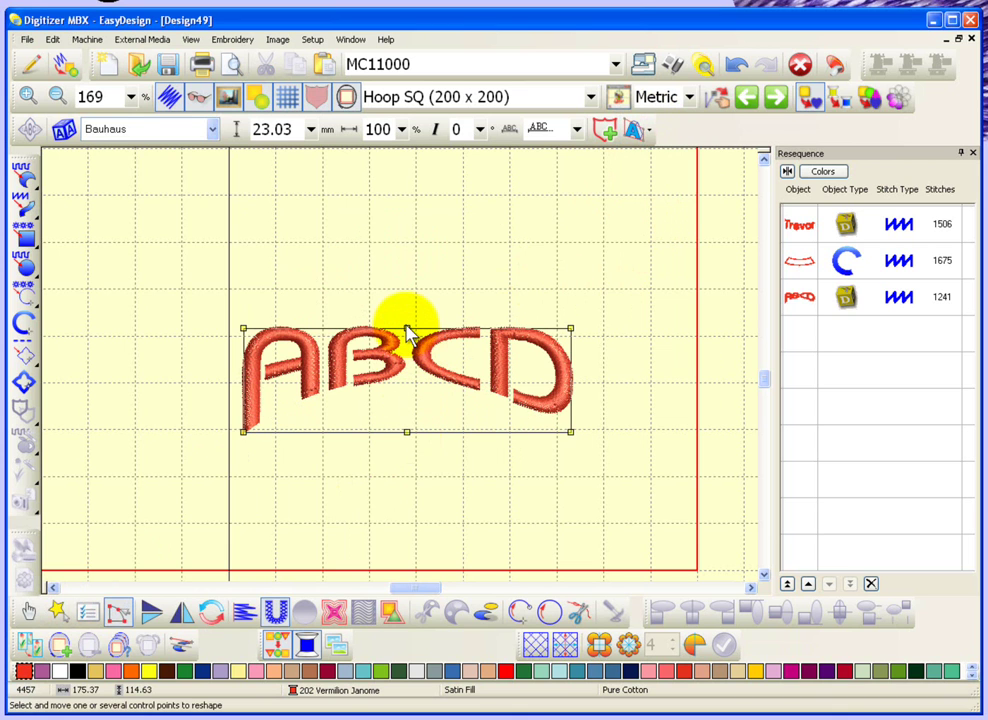
drag(407, 328, 408, 217)
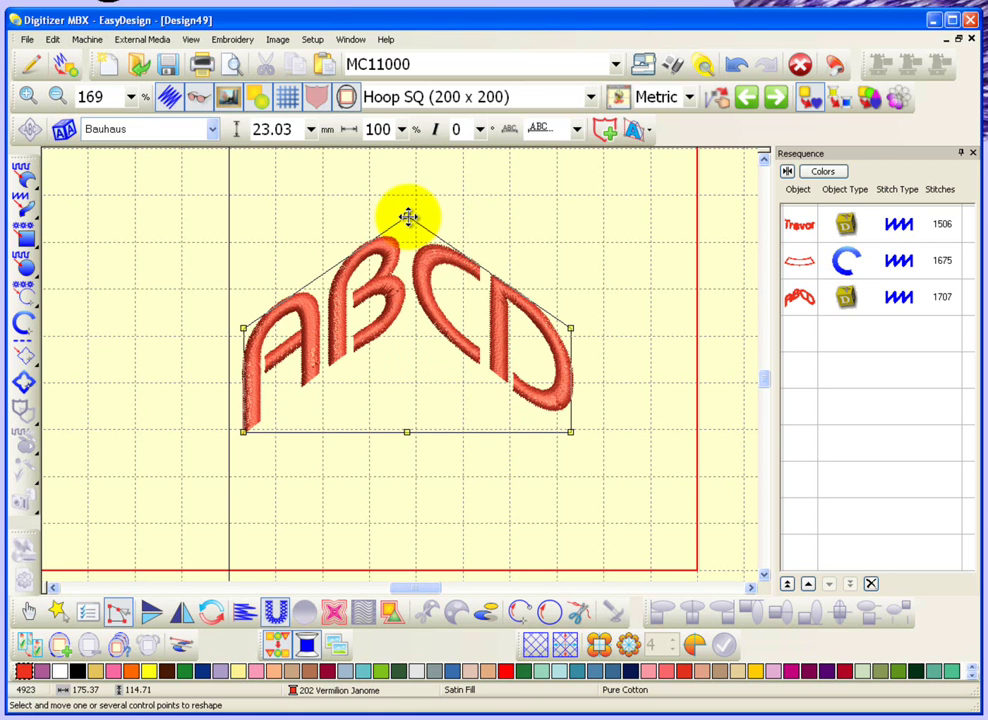
click(24, 609)
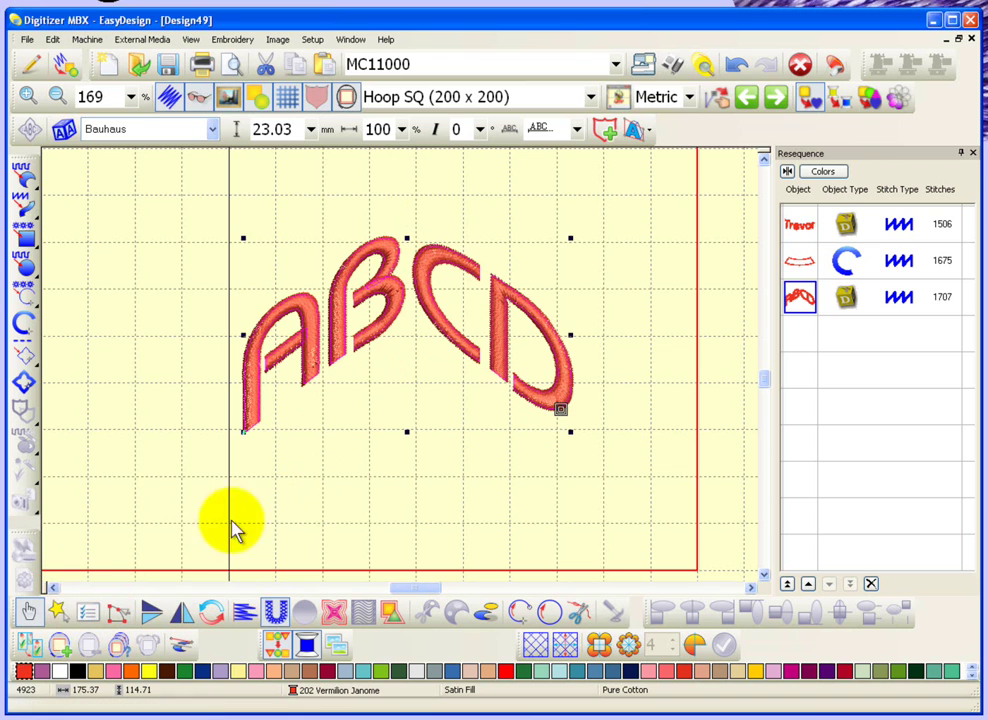
click(334, 517)
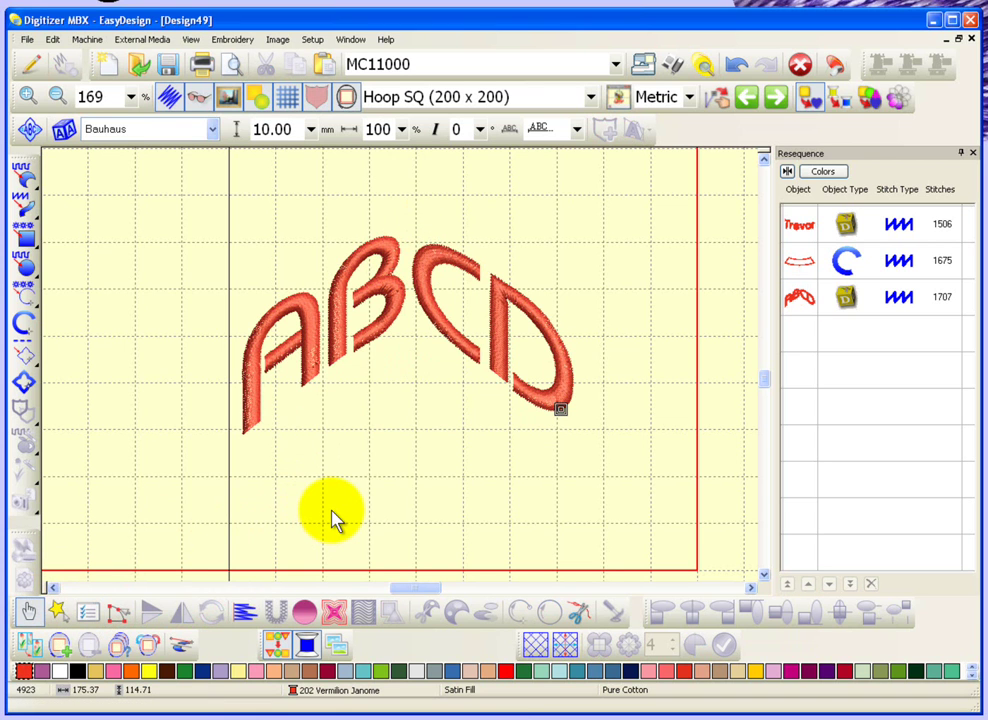